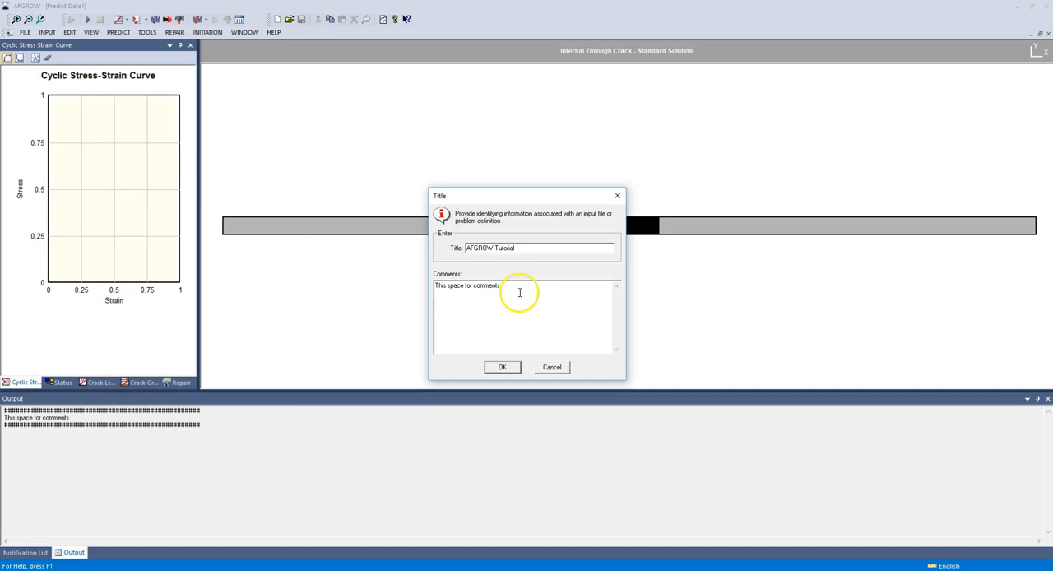
Step: Replace the placeholder comment with "Single corner crack at a hole model" and accept the title information
{"action": "left_click_drag", "start_coordinate": [520, 292], "coordinate": [298, 263]}
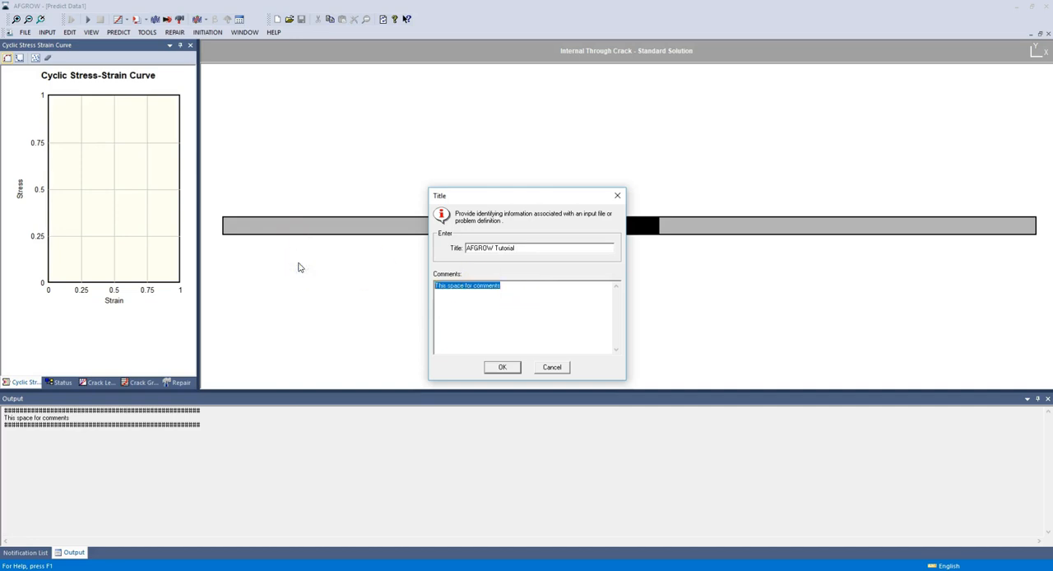
{"action": "type", "text": "Single coner"}
{"action": "key", "text": "BackSpace"}
{"action": "key", "text": "BackSpace"}
{"action": "key", "text": "BackSpace"}
{"action": "type", "text": "rner crack at a hole model"}
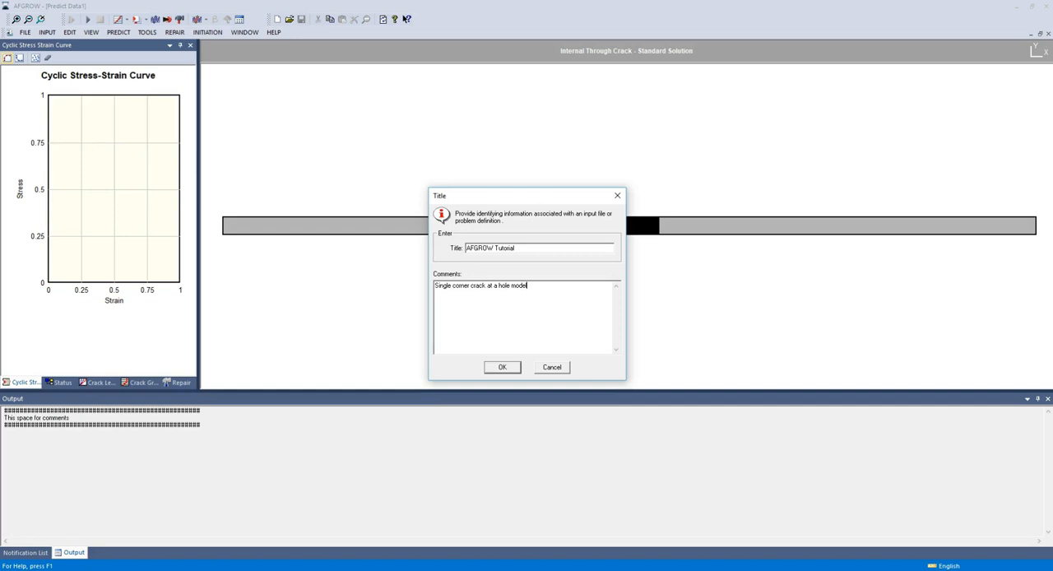
{"action": "left_click", "coordinate": [504, 367]}
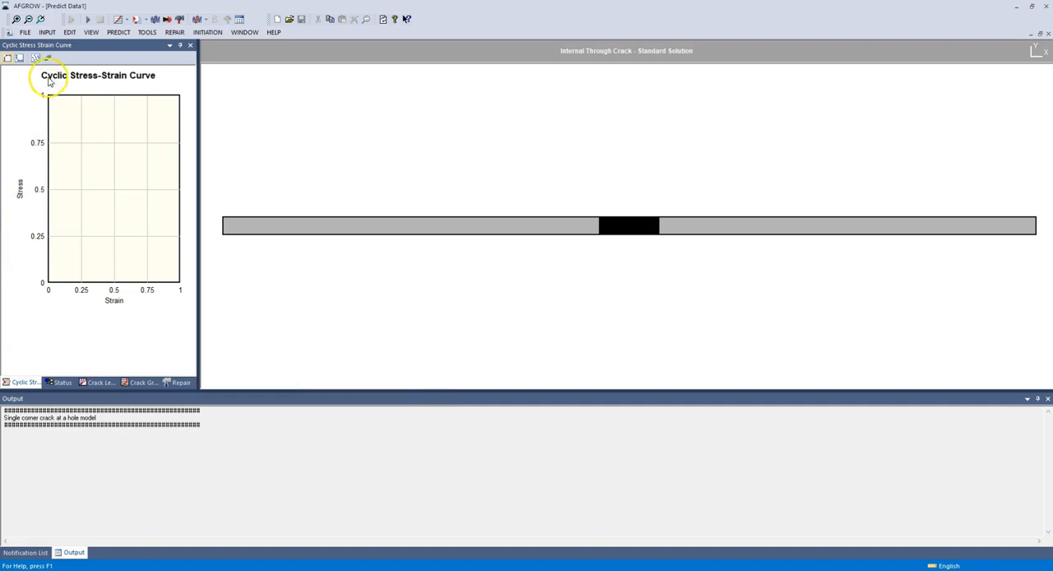
Step: Choose the Single Corner Crack at Hole standard solution as the classic model geometry
{"action": "left_click", "coordinate": [46, 32]}
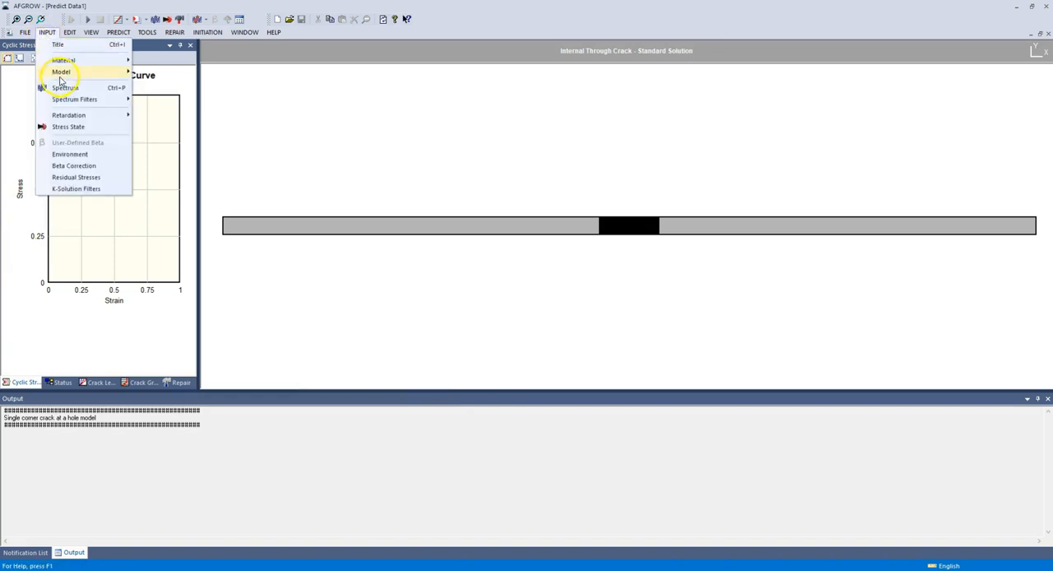
{"action": "mouse_move", "coordinate": [64, 75]}
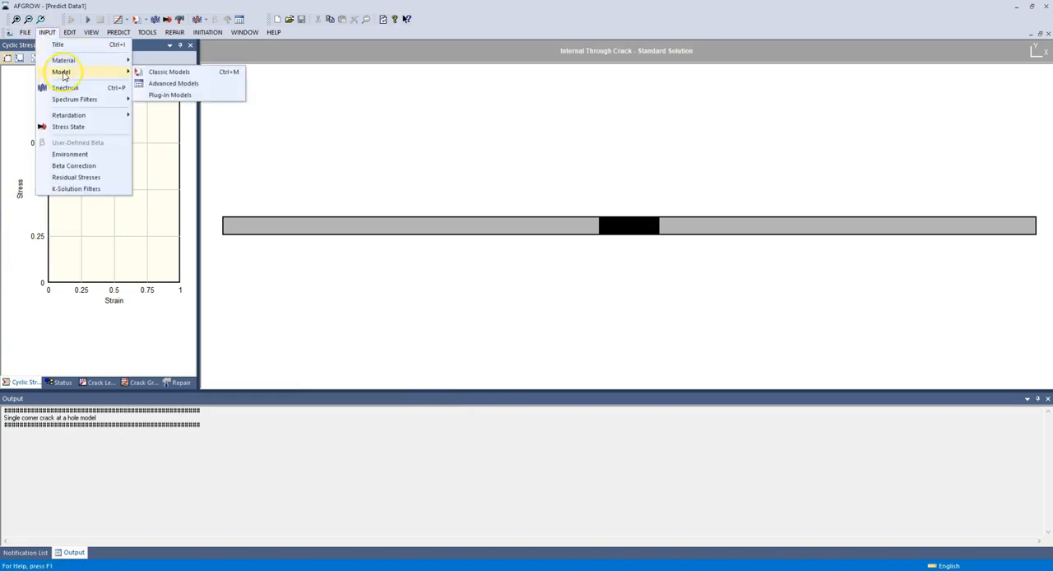
{"action": "left_click", "coordinate": [170, 71]}
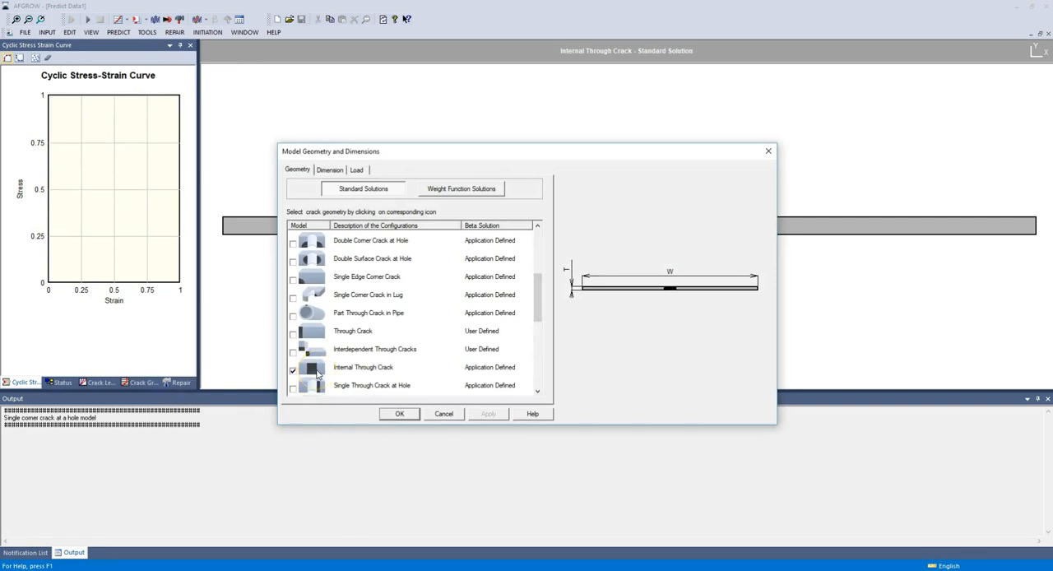
{"action": "scroll", "coordinate": [301, 314], "scroll_direction": "down", "scroll_amount": 2}
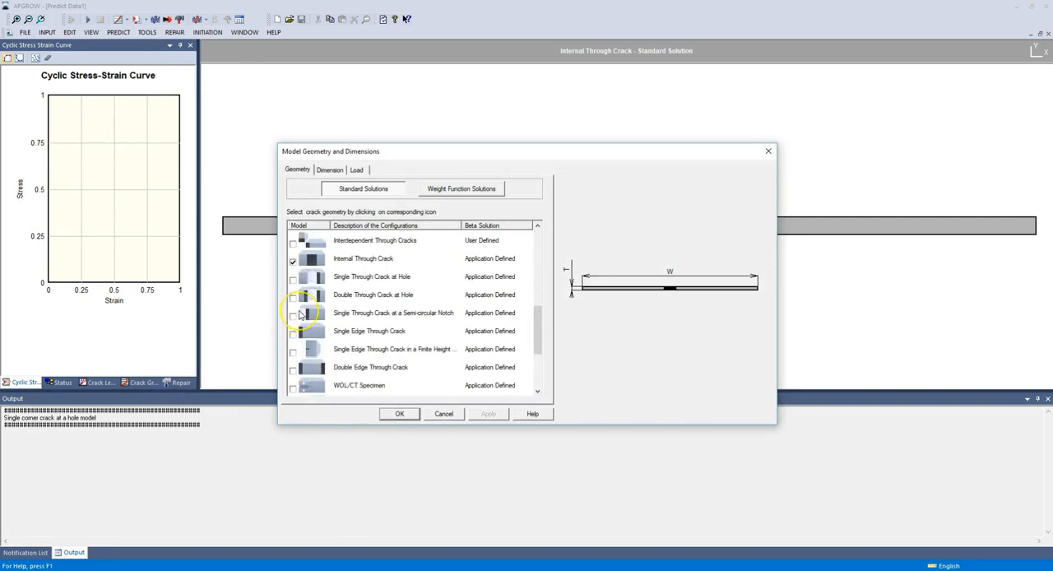
{"action": "scroll", "coordinate": [300, 314], "scroll_direction": "down", "scroll_amount": 2}
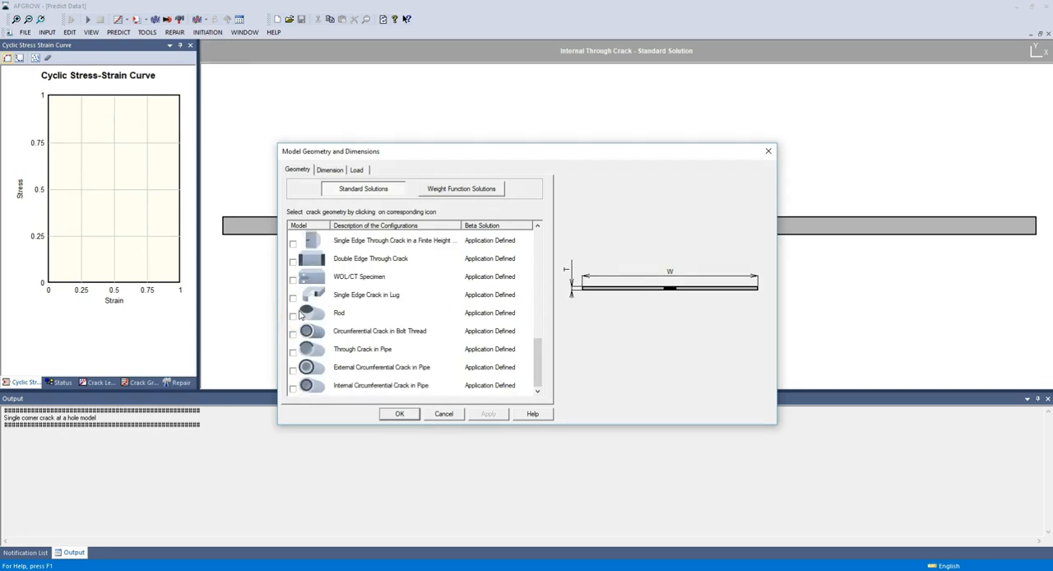
{"action": "scroll", "coordinate": [301, 314], "scroll_direction": "up", "scroll_amount": 2}
{"action": "scroll", "coordinate": [300, 314], "scroll_direction": "up", "scroll_amount": 3}
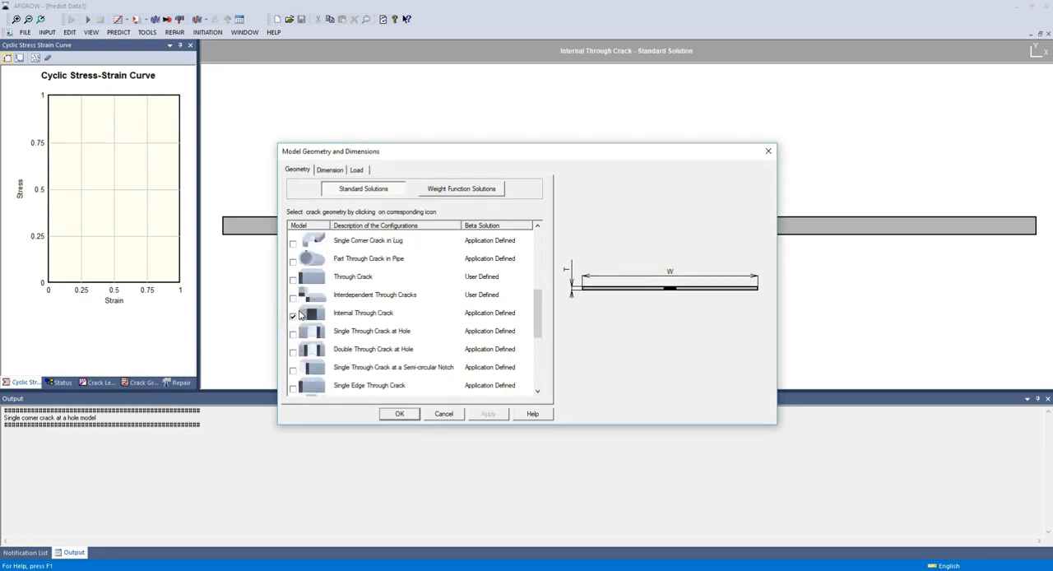
{"action": "left_click", "coordinate": [294, 297]}
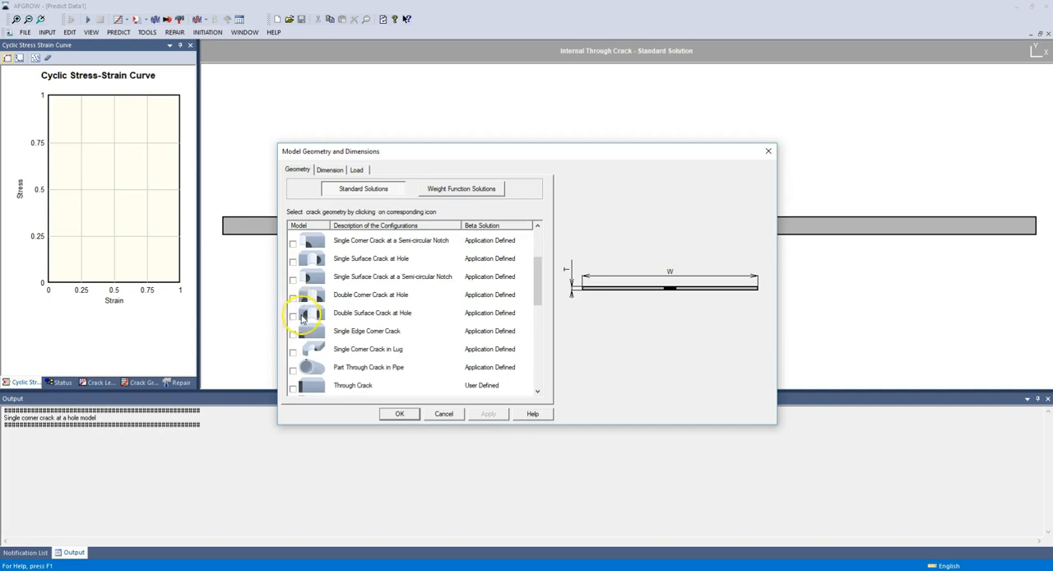
{"action": "scroll", "coordinate": [298, 284], "scroll_direction": "up", "scroll_amount": 1}
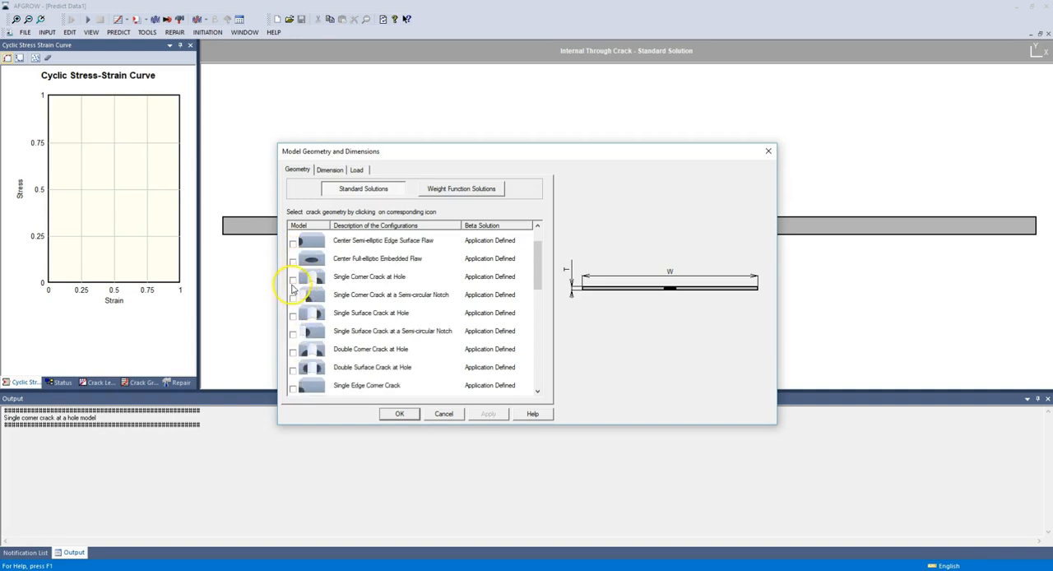
{"action": "left_click", "coordinate": [293, 280]}
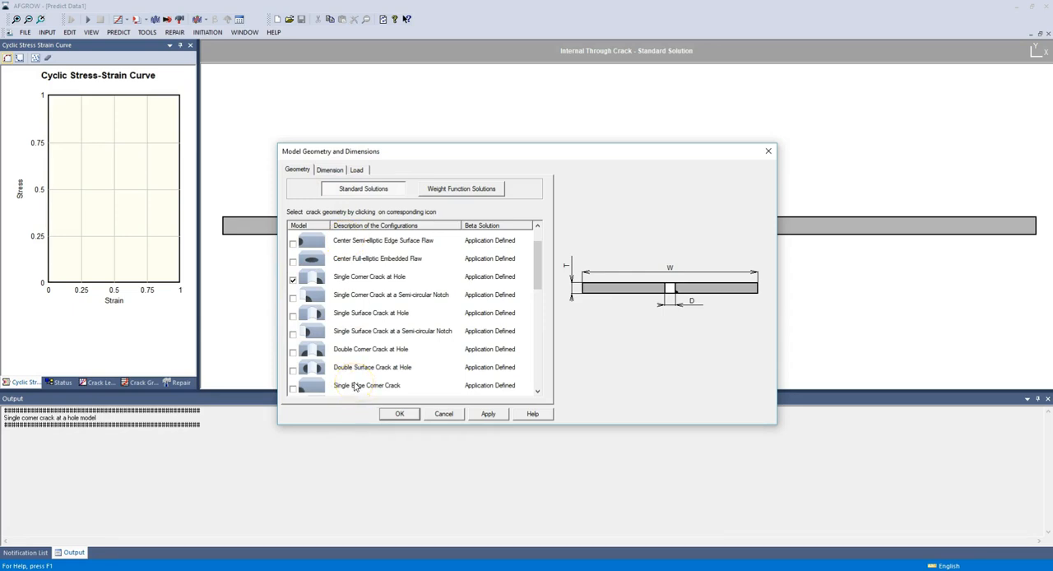
Step: Enable the offset hole in the model dimensions and set the hole offset (B) to 1.5
{"action": "left_click", "coordinate": [330, 170]}
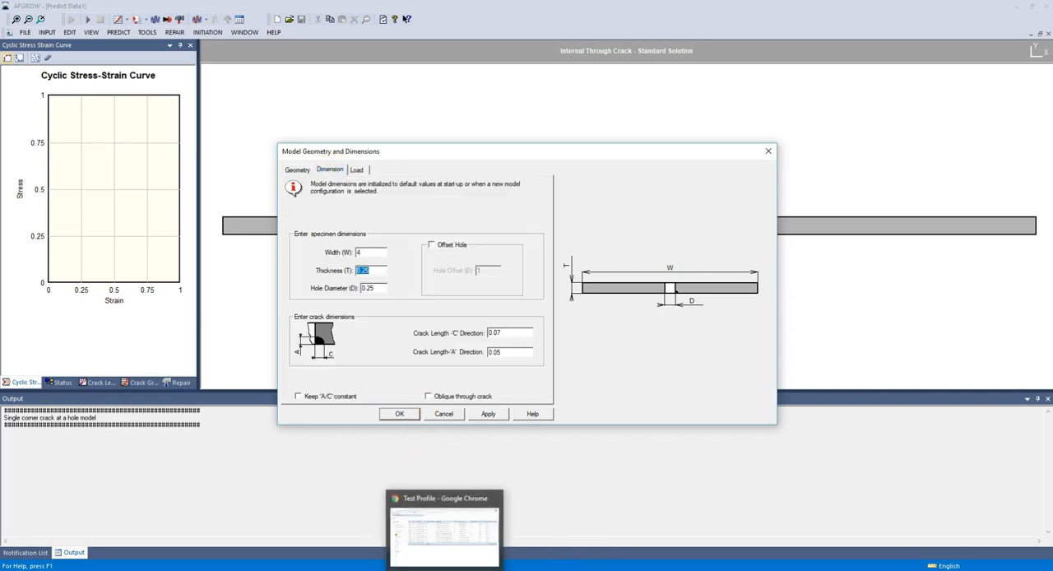
{"action": "left_click", "coordinate": [525, 568]}
{"action": "left_click", "coordinate": [524, 564]}
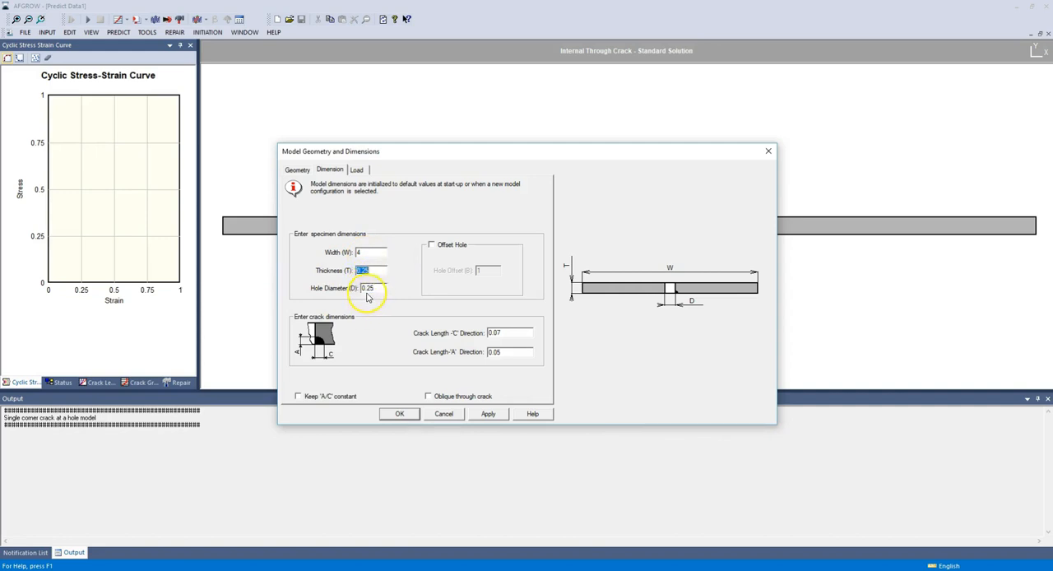
{"action": "left_click", "coordinate": [432, 247]}
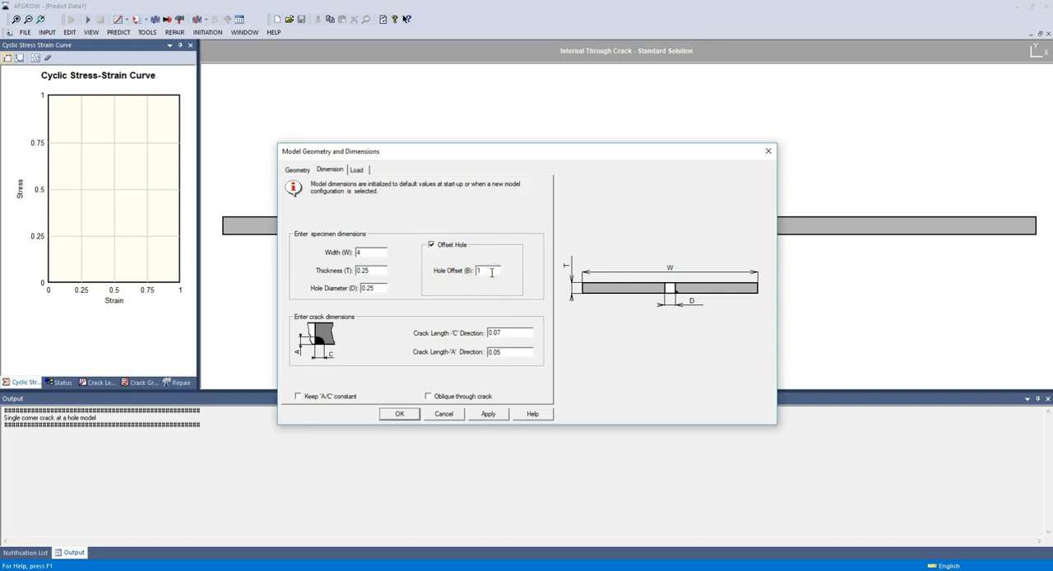
{"action": "type", "text": ".5"}
Step: Set the crack length in the 'C' direction to 0.05
{"action": "left_click", "coordinate": [518, 335]}
{"action": "key", "text": "BackSpace"}
{"action": "type", "text": "5"}
Step: Set the axial stress fraction in the model's load settings to 0.5
{"action": "left_click", "coordinate": [357, 170]}
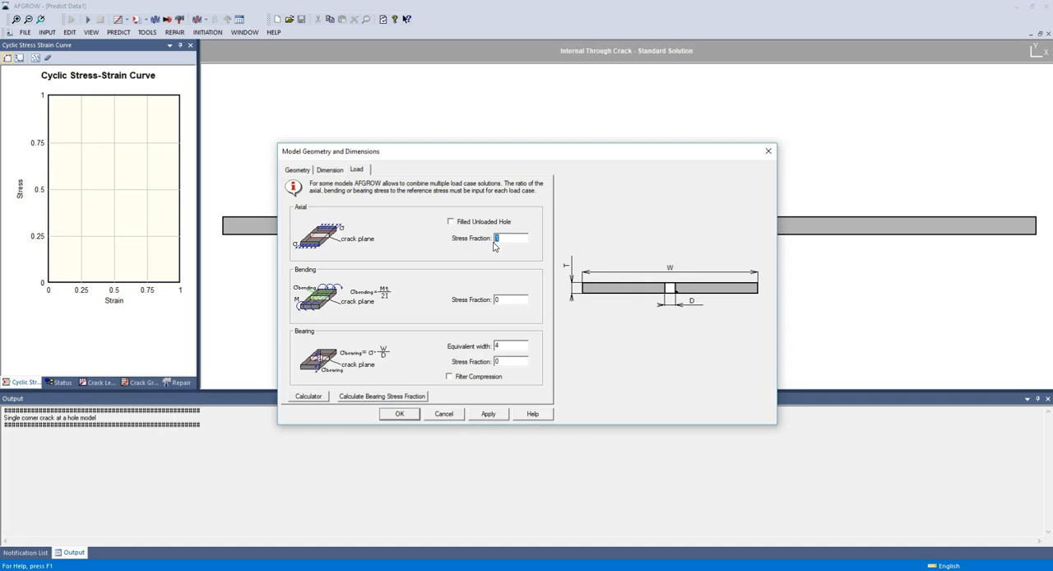
{"action": "left_click", "coordinate": [426, 236]}
Step: Set the bending stress fraction to 0.5 and calculate the bearing stress fraction
{"action": "type", "text": "0.5"}
{"action": "left_click", "coordinate": [383, 290]}
{"action": "double_click", "coordinate": [500, 299]}
{"action": "type", "text": "0.5"}
{"action": "left_click", "coordinate": [370, 398]}
Step: Set the bending stress fraction to 0 and recalculate the bearing stress fraction
{"action": "left_click_drag", "start_coordinate": [512, 300], "coordinate": [369, 293]}
{"action": "type", "text": "0"}
{"action": "left_click", "coordinate": [362, 398]}
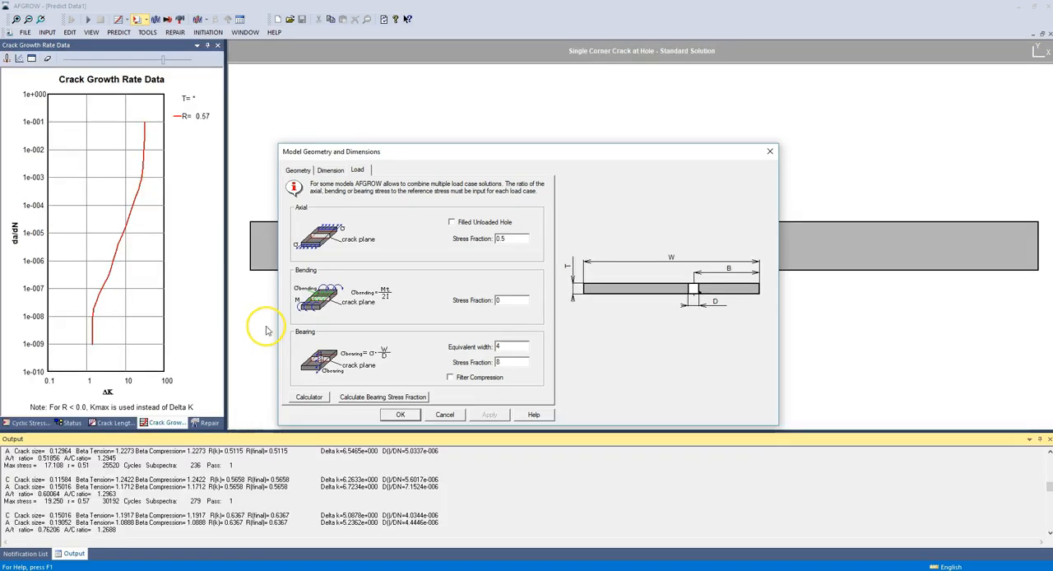
{"action": "left_click", "coordinate": [411, 395]}
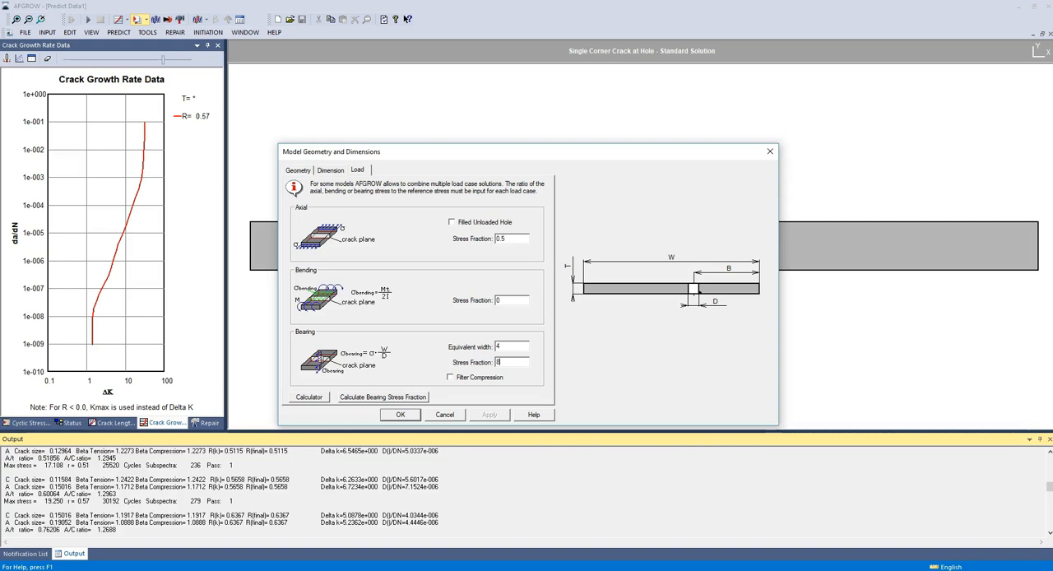
Step: Set the bearing stress fraction to 0 and the axial stress fraction to 1
{"action": "key", "text": "BackSpace"}
{"action": "type", "text": "0"}
{"action": "double_click", "coordinate": [510, 238]}
{"action": "type", "text": "1"}
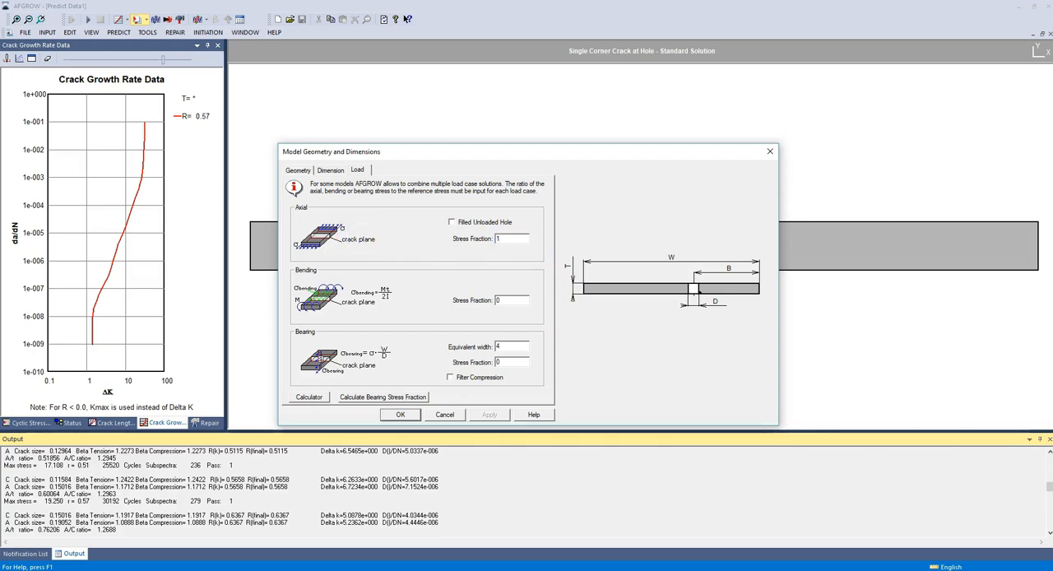
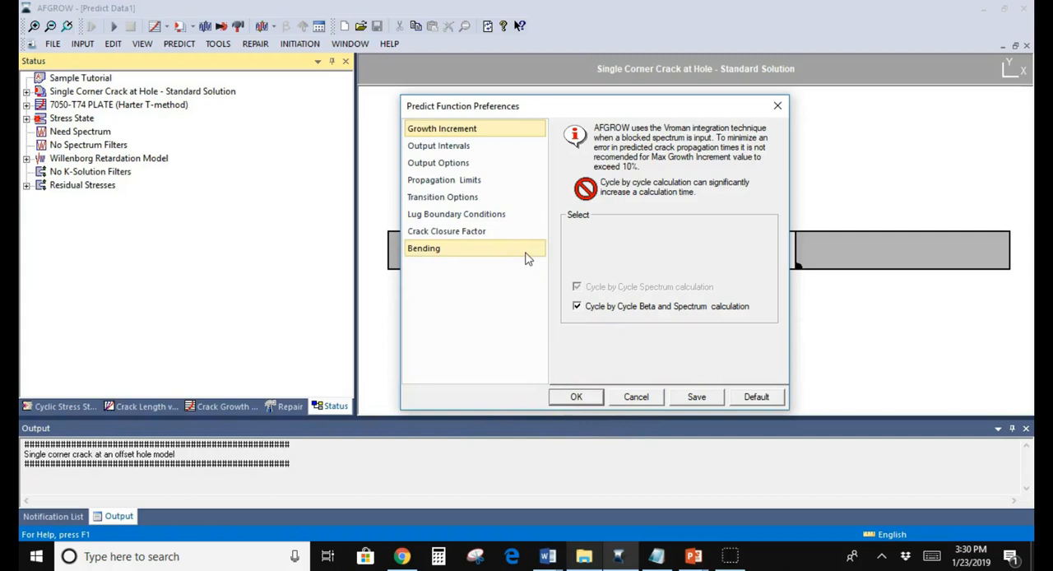
Step: Set the output intervals in the prediction preferences to a specified crack growth increment of 0.05
{"action": "left_click", "coordinate": [482, 146]}
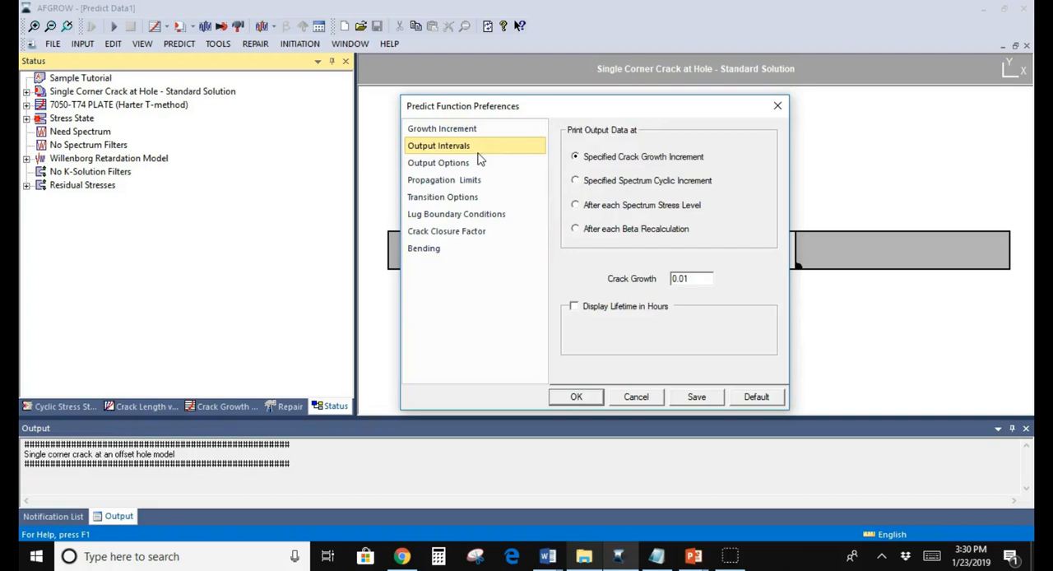
{"action": "left_click", "coordinate": [696, 278]}
{"action": "key", "text": "BackSpace"}
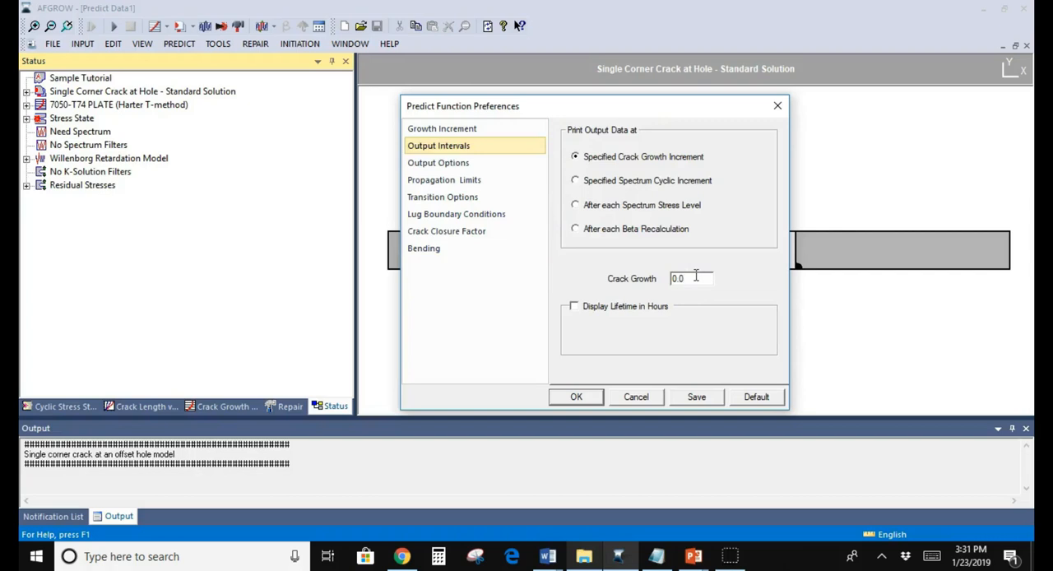
{"action": "type", "text": "5"}
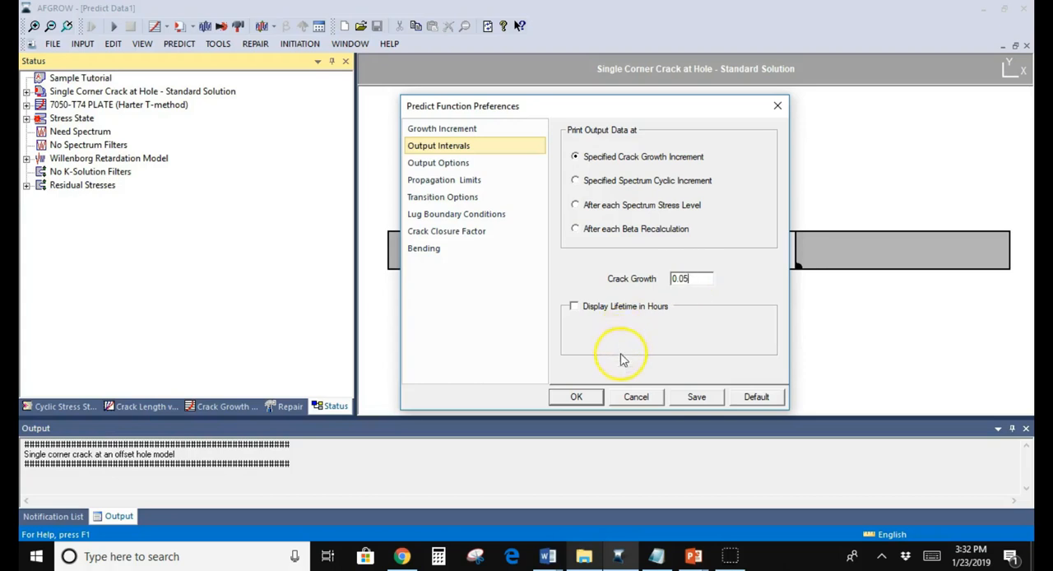
Step: Try displaying the lifetime in hours with 2 hours per pass, and switch the option back off
{"action": "left_click", "coordinate": [574, 306]}
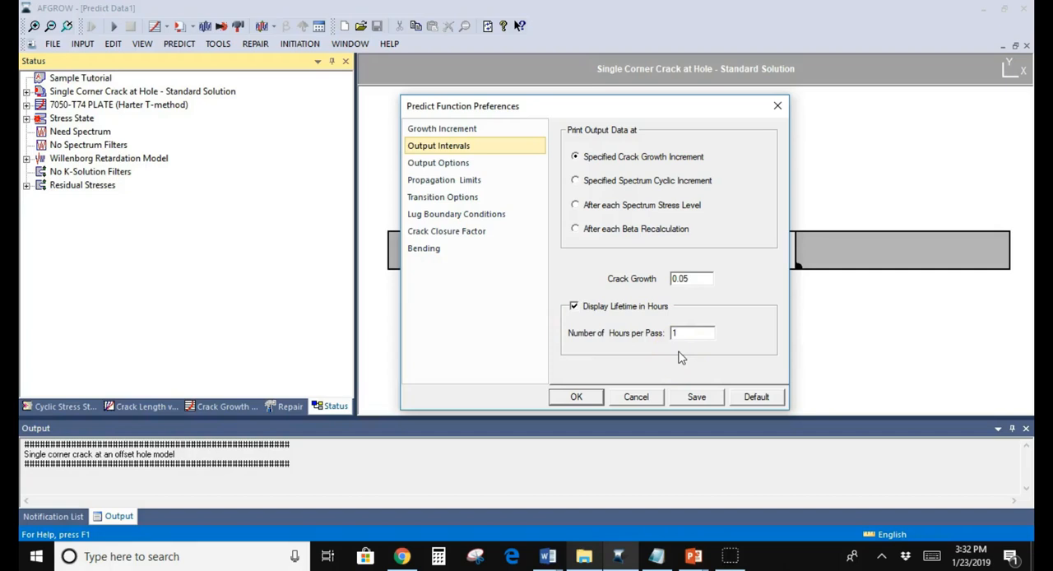
{"action": "double_click", "coordinate": [698, 335]}
{"action": "type", "text": "2"}
{"action": "left_click", "coordinate": [580, 308]}
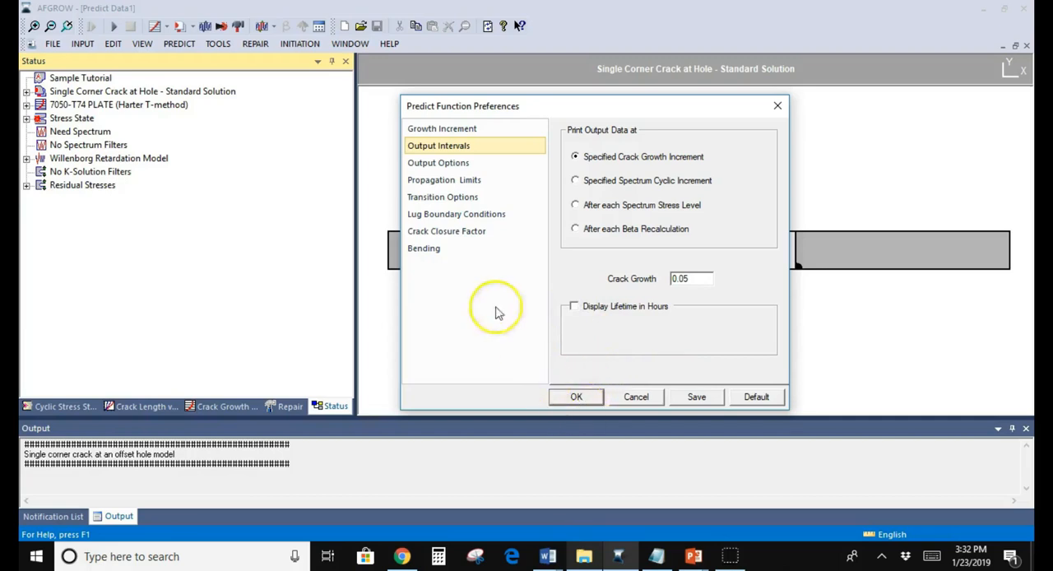
Step: Name the prediction's output data file "AFGROW Tutorial" in the output options and check its file path
{"action": "left_click", "coordinate": [450, 164]}
{"action": "left_click_drag", "start_coordinate": [595, 254], "coordinate": [604, 200]}
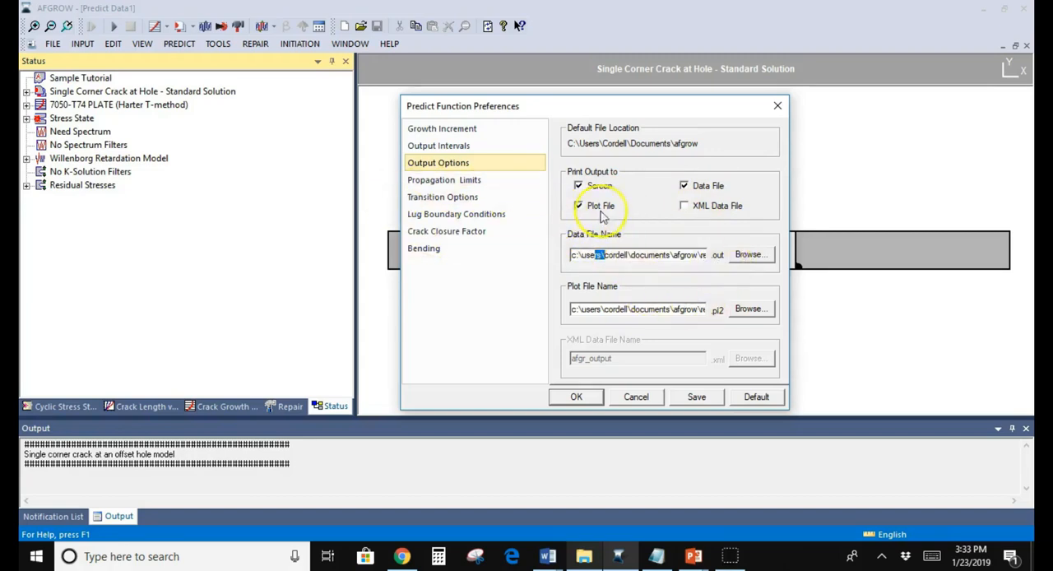
{"action": "left_click", "coordinate": [747, 258]}
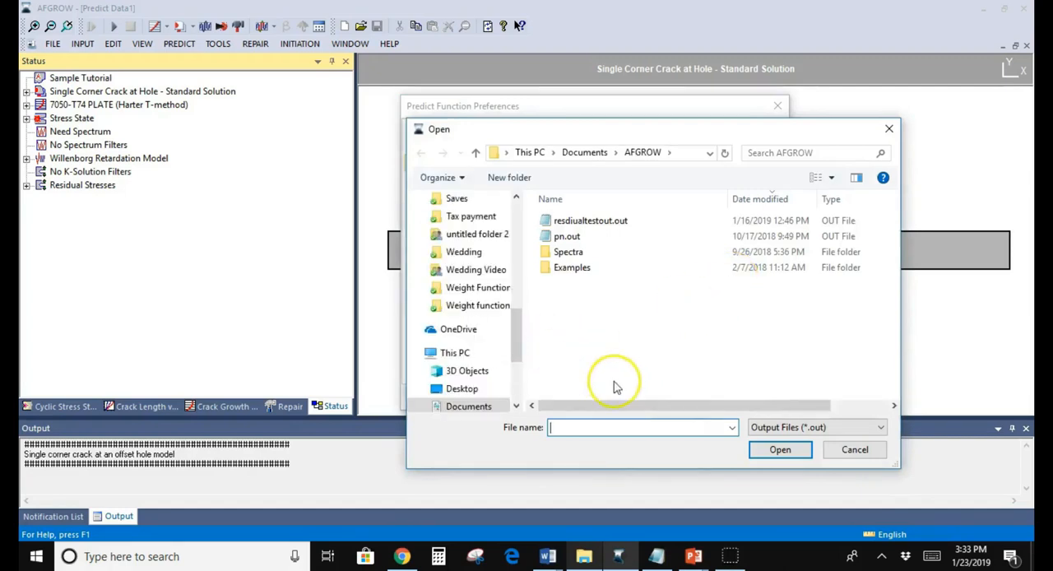
{"action": "type", "text": "as"}
{"action": "type", "text": "AFG"}
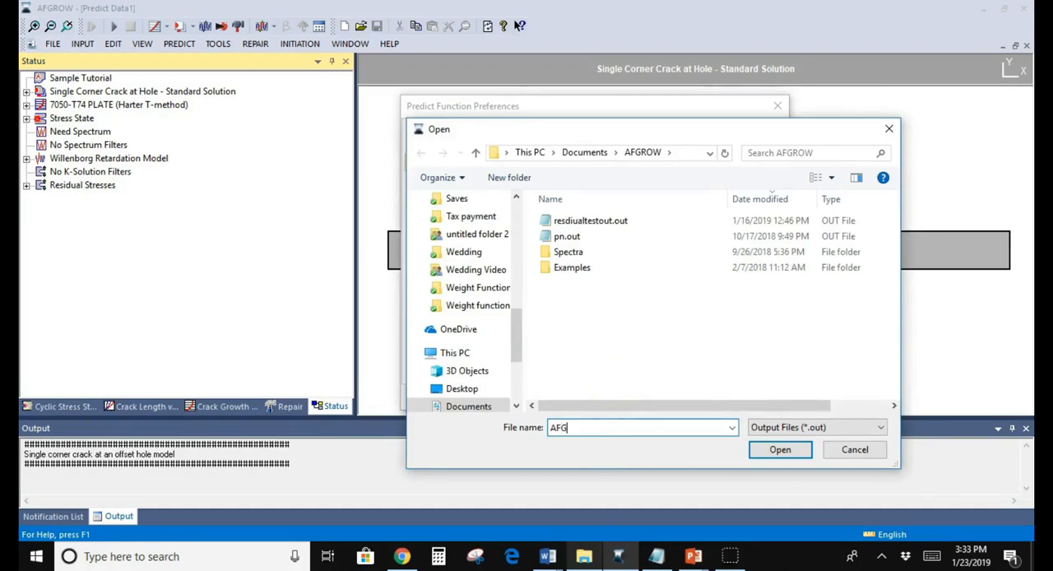
{"action": "type", "text": "ROW Tutorial"}
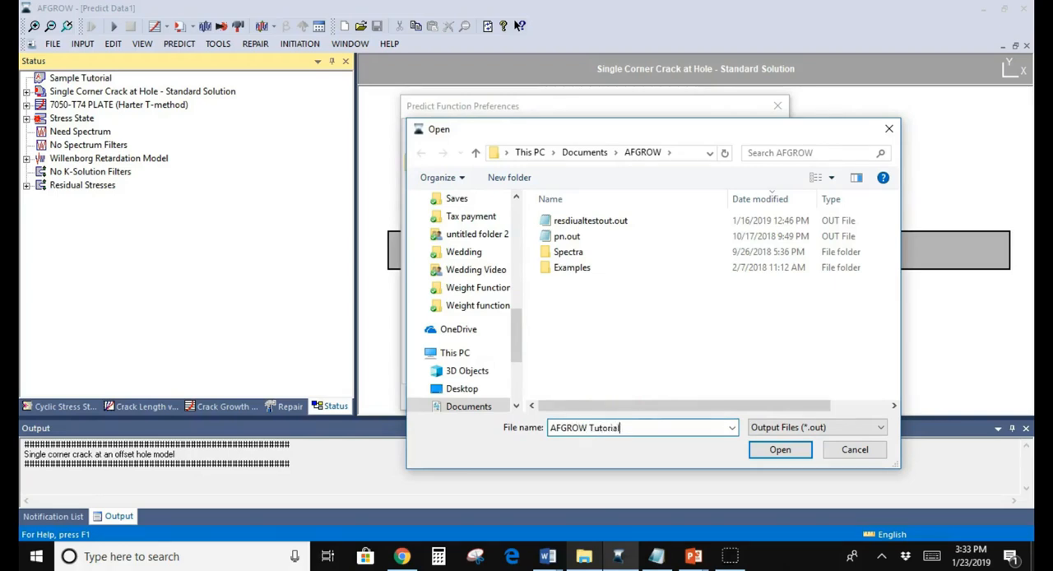
{"action": "left_click", "coordinate": [777, 450]}
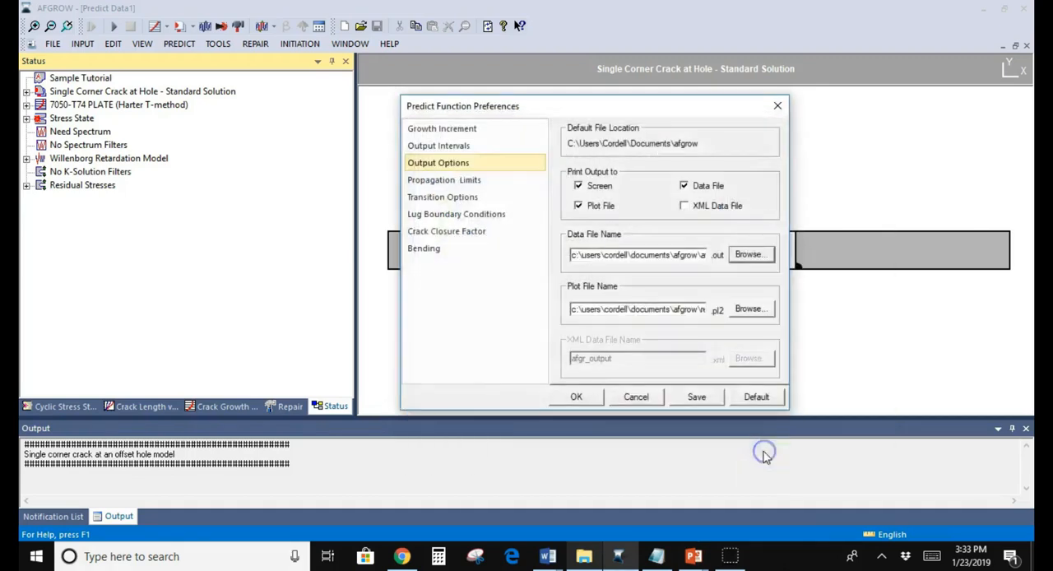
{"action": "left_click_drag", "start_coordinate": [646, 255], "coordinate": [746, 255]}
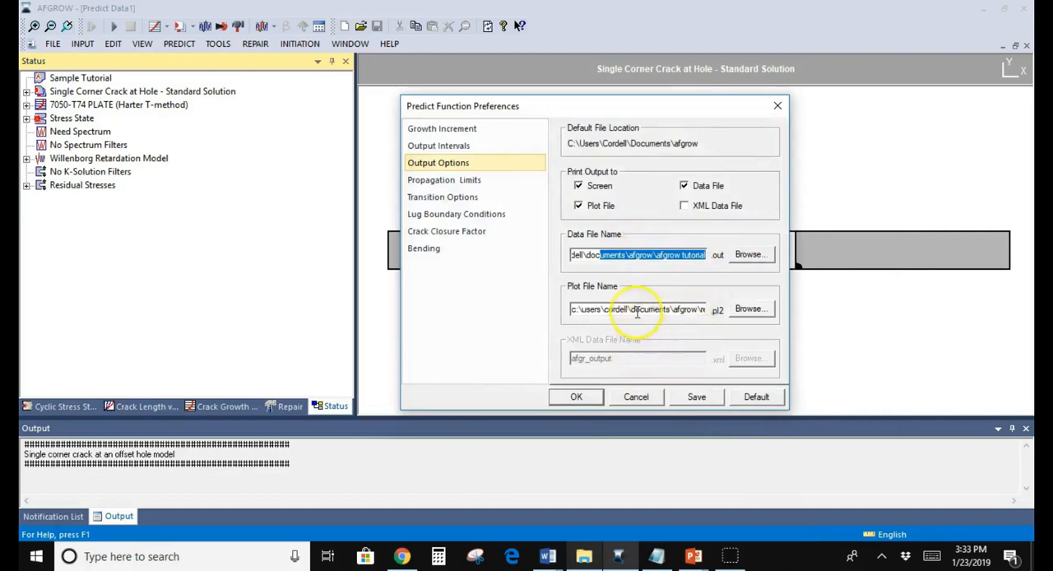
Step: Name the prediction's plot file "Tutorial plot" in the same AFGROW documents folder
{"action": "left_click", "coordinate": [745, 310]}
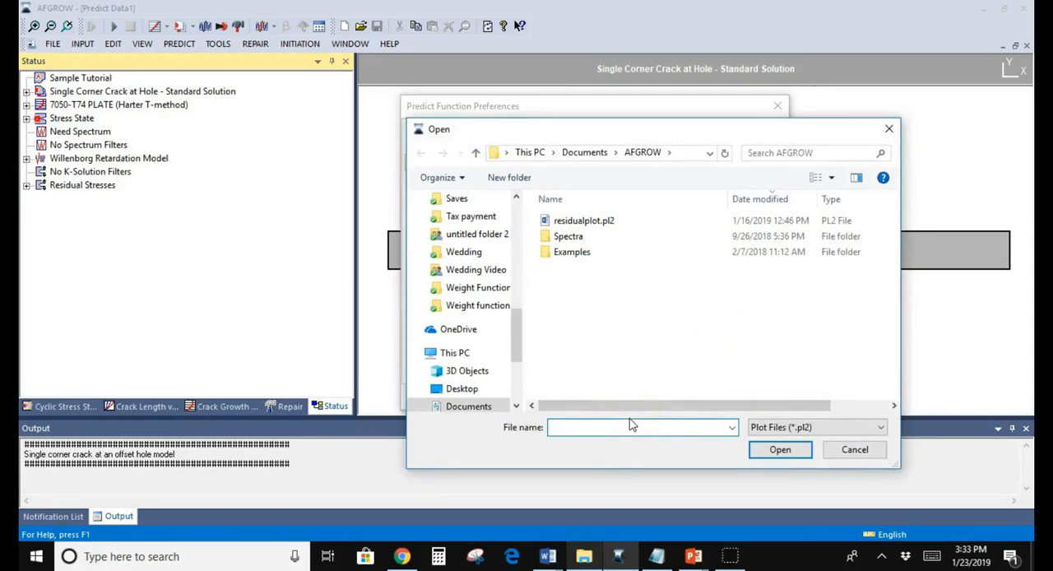
{"action": "type", "text": "Tur"}
{"action": "type", "text": "torial "}
{"action": "type", "text": "plot"}
{"action": "left_click", "coordinate": [777, 450]}
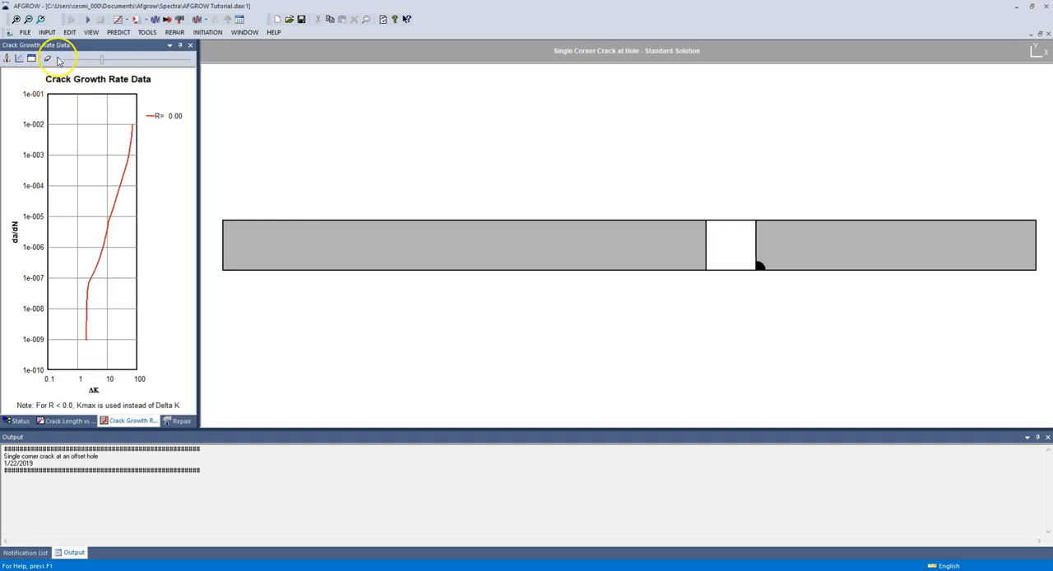
Step: Run the crack growth prediction and review its output listing from the final results back to the model information
{"action": "left_click", "coordinate": [88, 21]}
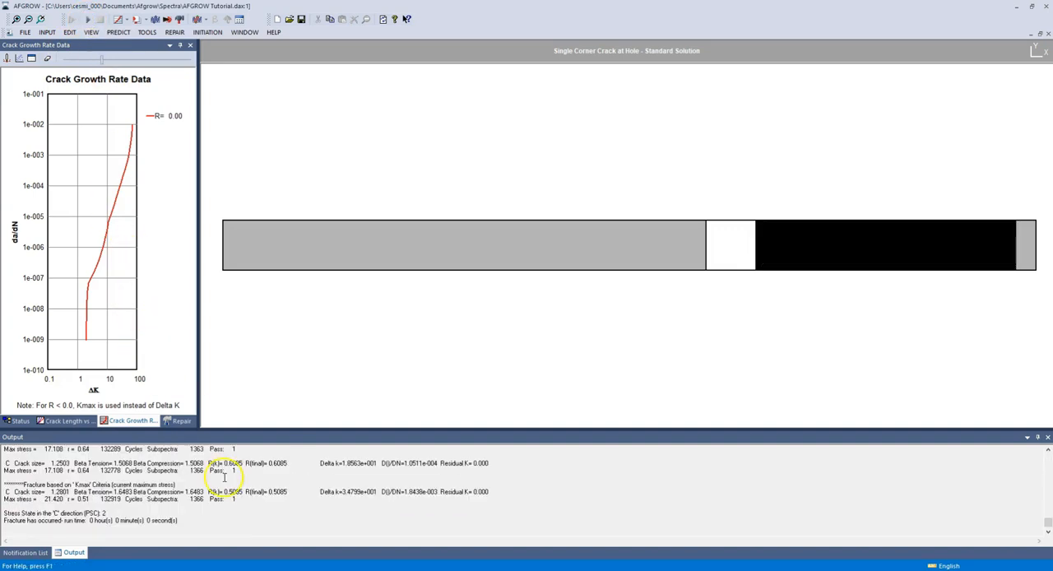
{"action": "scroll", "coordinate": [224, 477], "scroll_direction": "up", "scroll_amount": 5}
{"action": "scroll", "coordinate": [224, 477], "scroll_direction": "up", "scroll_amount": 3}
{"action": "left_click_drag", "start_coordinate": [270, 426], "coordinate": [284, 317]}
{"action": "scroll", "coordinate": [255, 428], "scroll_direction": "up", "scroll_amount": 15}
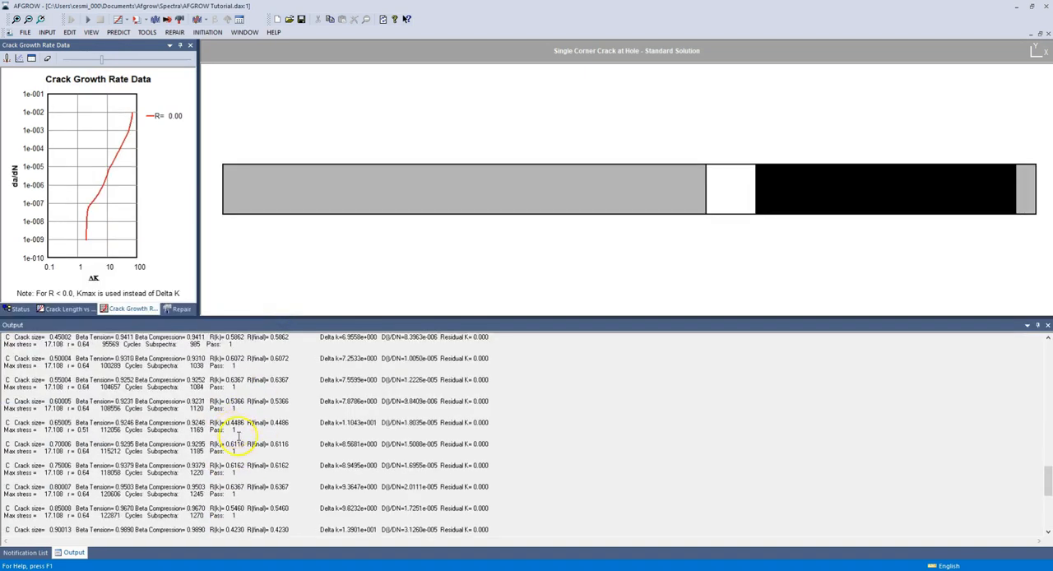
{"action": "scroll", "coordinate": [243, 448], "scroll_direction": "up", "scroll_amount": 5}
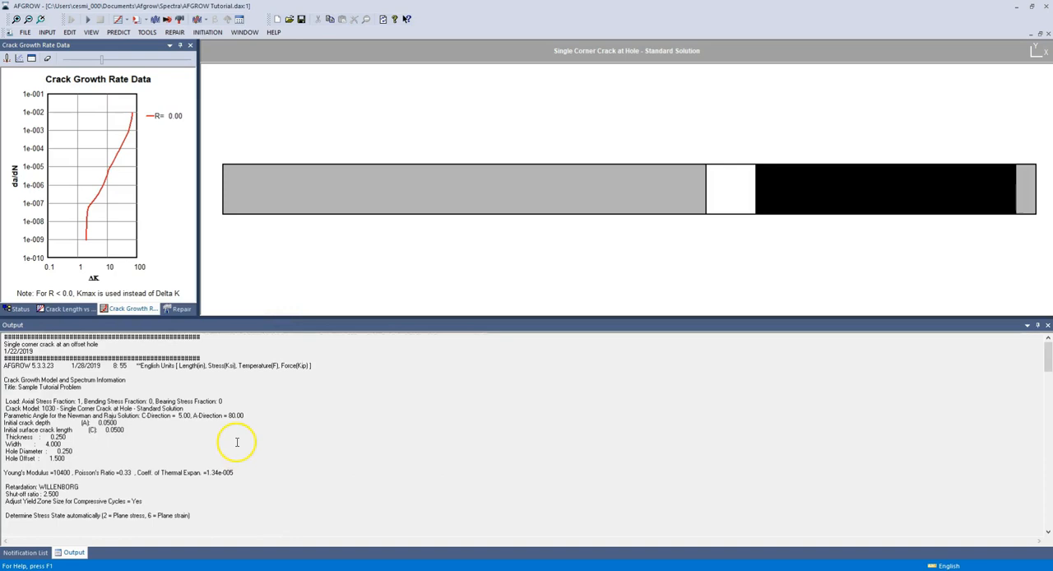
{"action": "left_click_drag", "start_coordinate": [244, 317], "coordinate": [249, 389]}
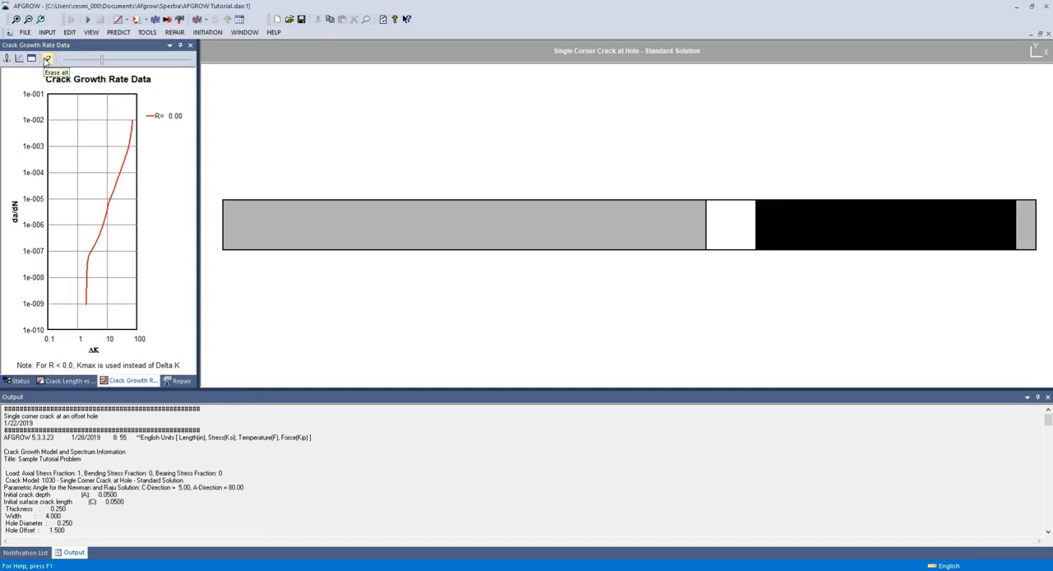
Step: Send the prediction's plot file to Excel and switch to the generated Sheet1 workbook
{"action": "left_click", "coordinate": [147, 32]}
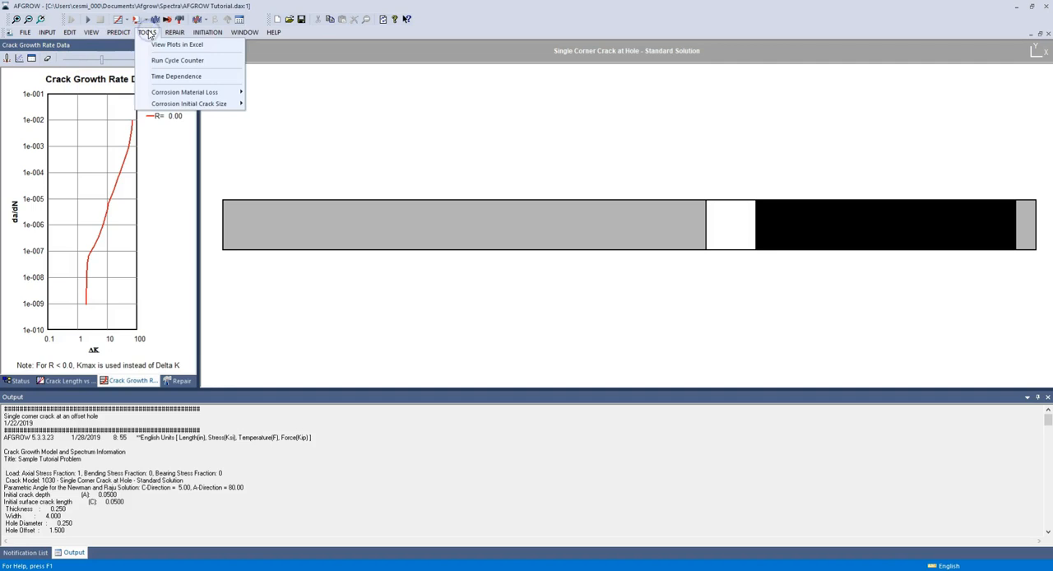
{"action": "left_click", "coordinate": [156, 44]}
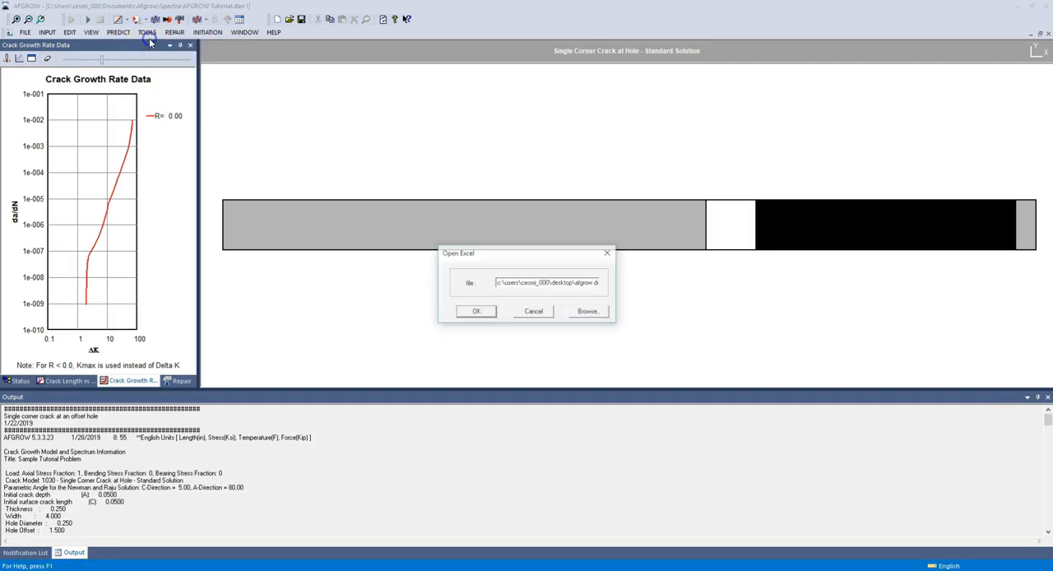
{"action": "left_click", "coordinate": [475, 317]}
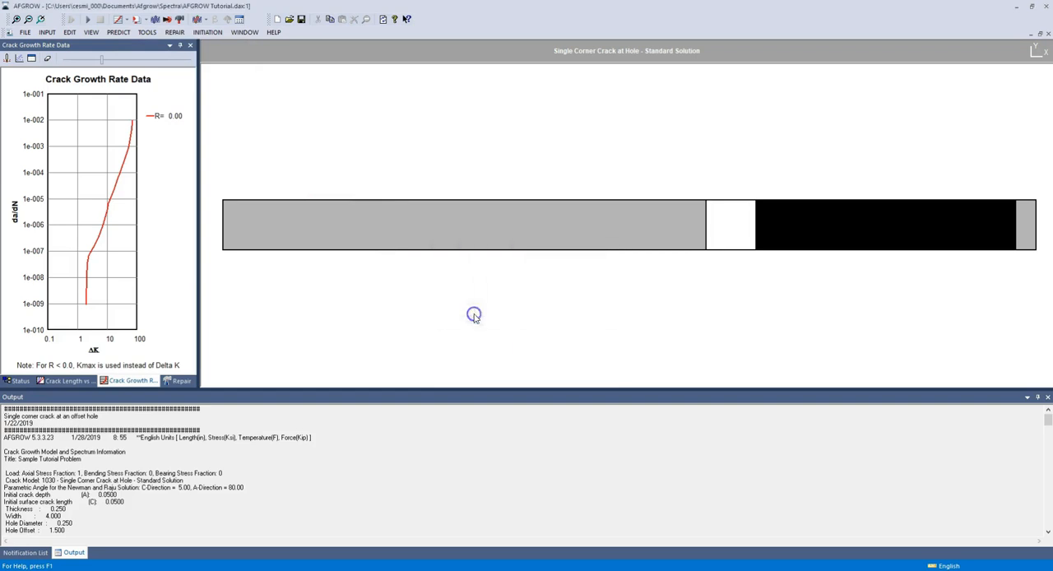
{"action": "left_click", "coordinate": [422, 338]}
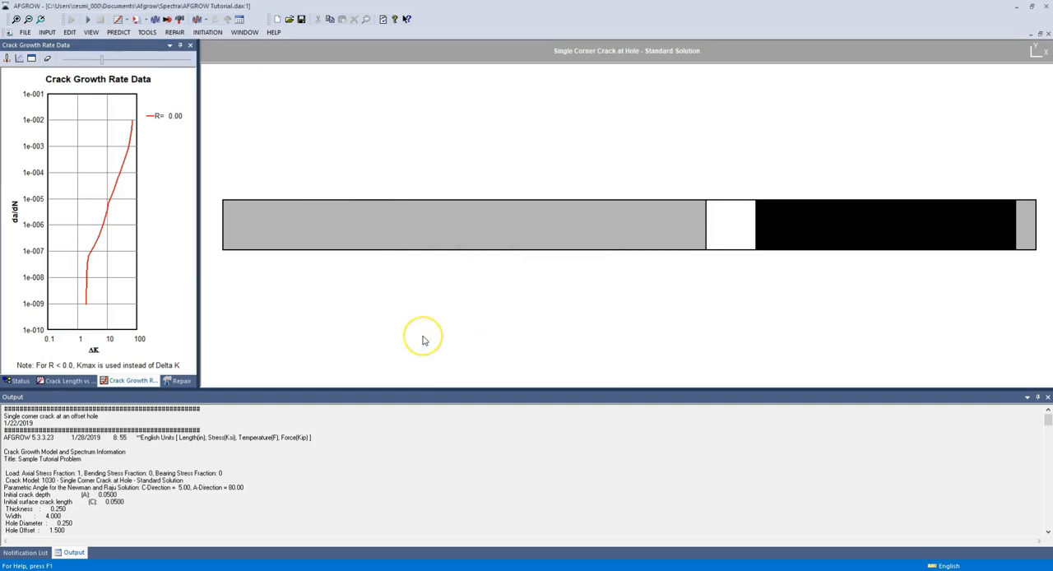
{"action": "left_click", "coordinate": [470, 529]}
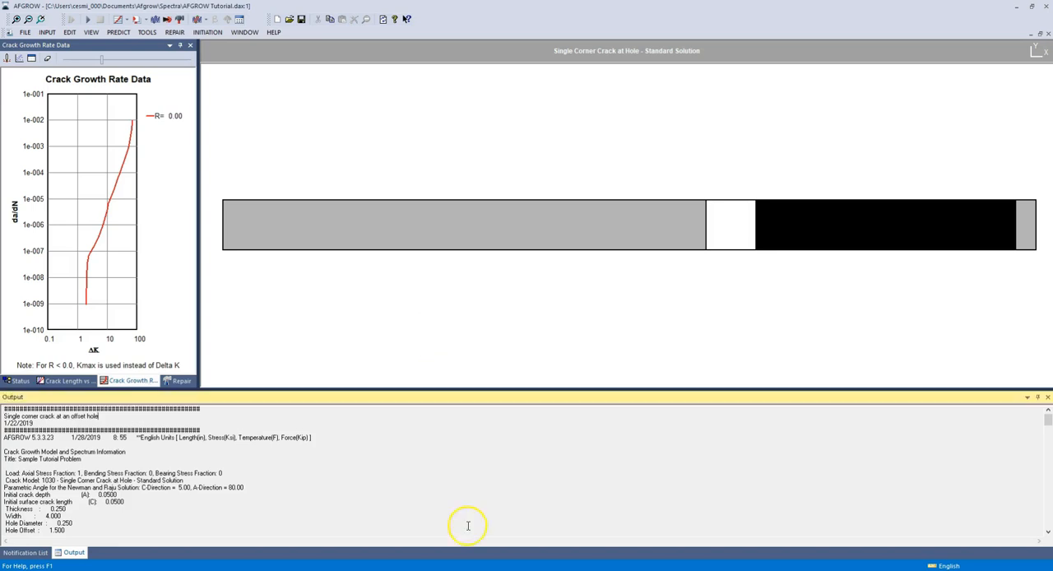
{"action": "mouse_move", "coordinate": [497, 570]}
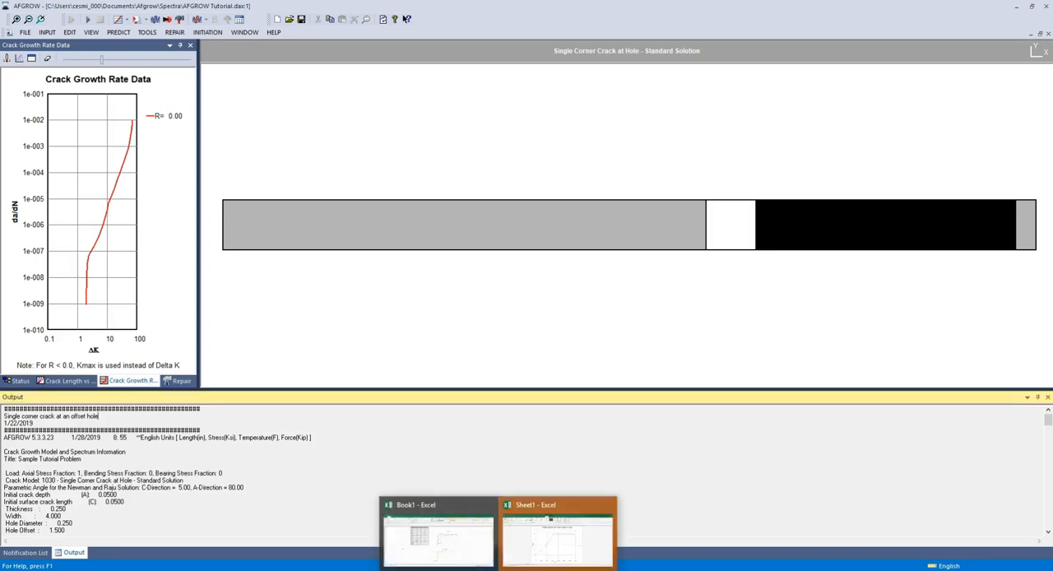
{"action": "left_click", "coordinate": [540, 539]}
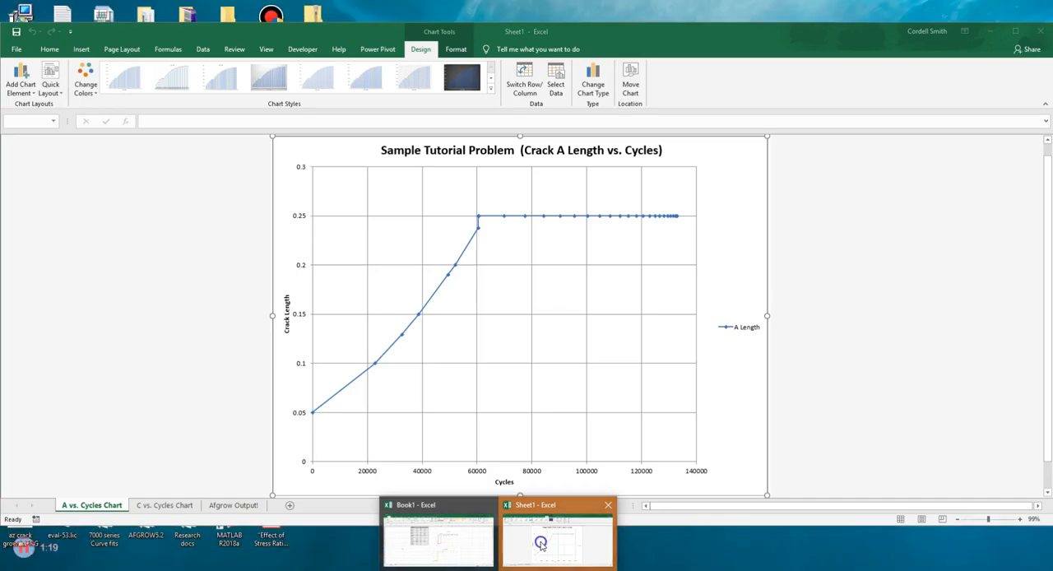
Step: Examine the A and C crack length versus cycles charts and the Afgrow Output data sheet, and close the workbook
{"action": "left_click", "coordinate": [316, 344]}
{"action": "left_click", "coordinate": [165, 505]}
{"action": "left_click", "coordinate": [89, 505]}
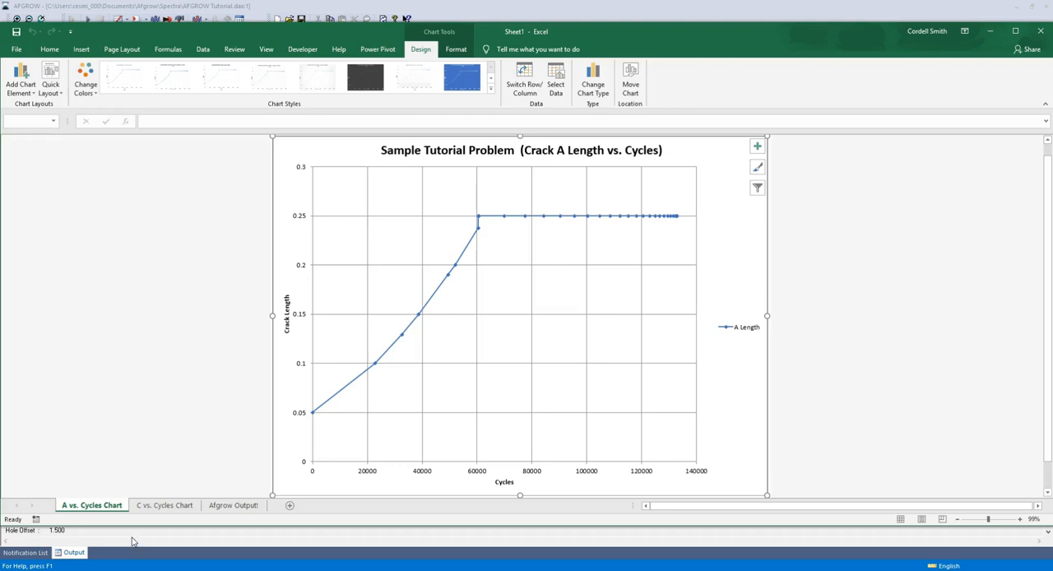
{"action": "left_click", "coordinate": [177, 507]}
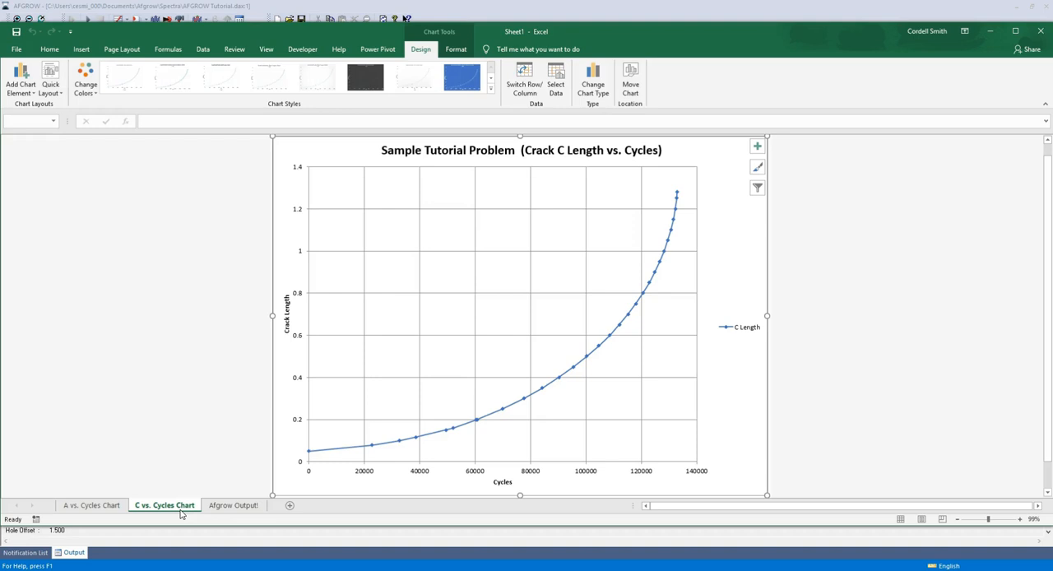
{"action": "left_click", "coordinate": [225, 505]}
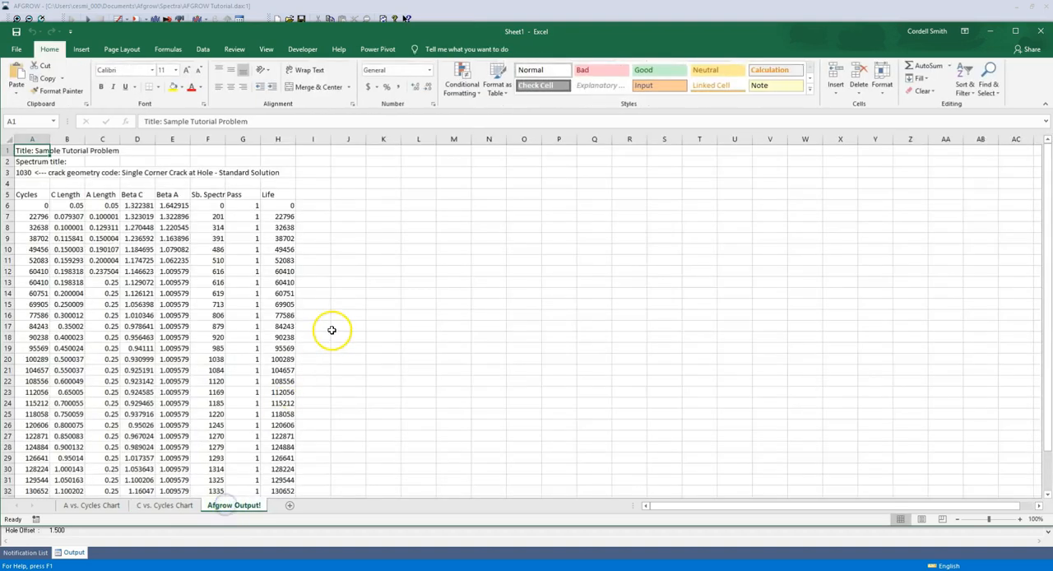
{"action": "scroll", "coordinate": [247, 308], "scroll_direction": "down", "scroll_amount": 20}
{"action": "scroll", "coordinate": [247, 307], "scroll_direction": "up", "scroll_amount": 20}
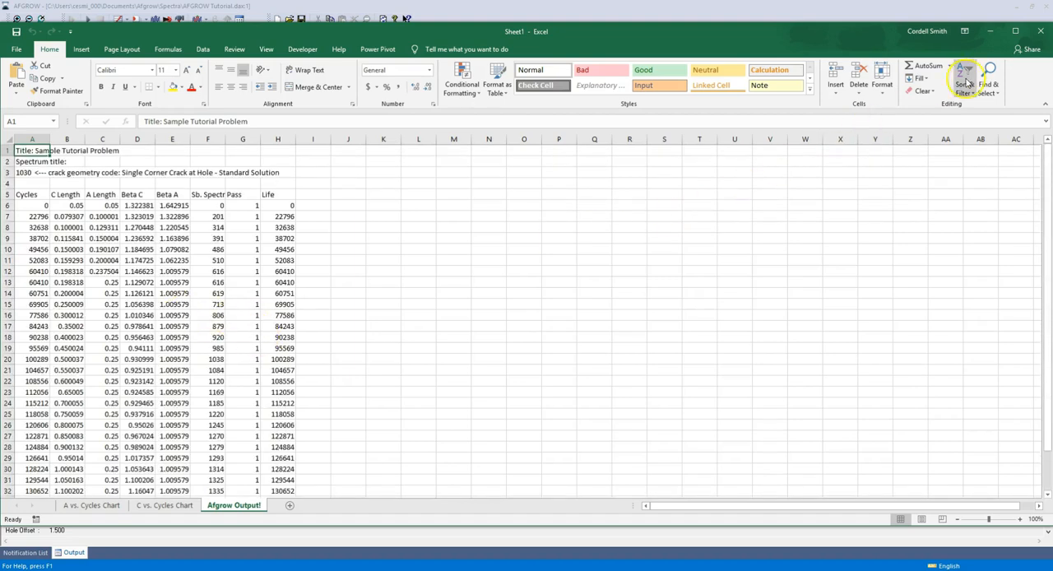
{"action": "left_click", "coordinate": [1041, 31]}
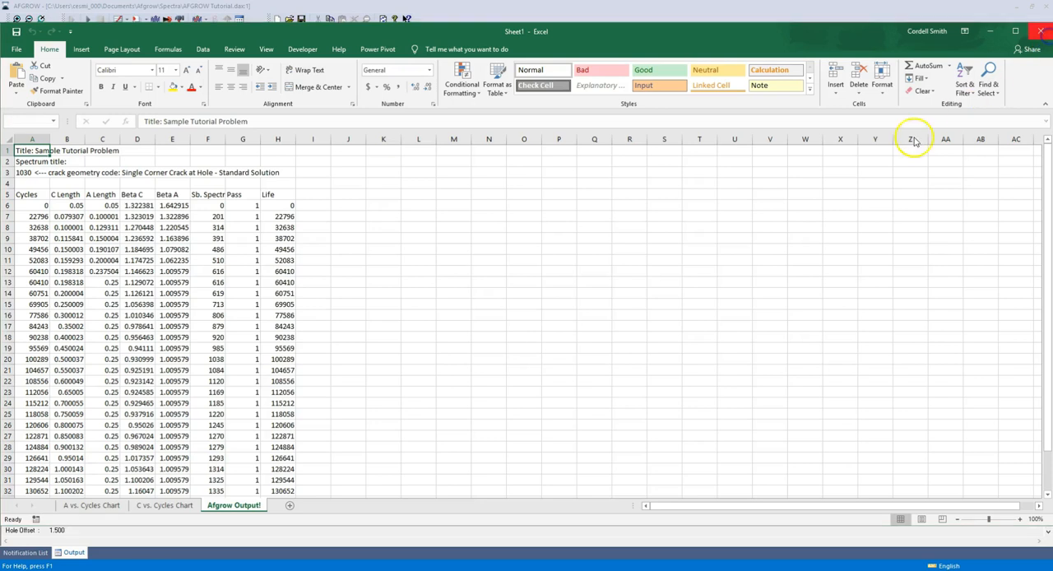
{"action": "left_click", "coordinate": [531, 301]}
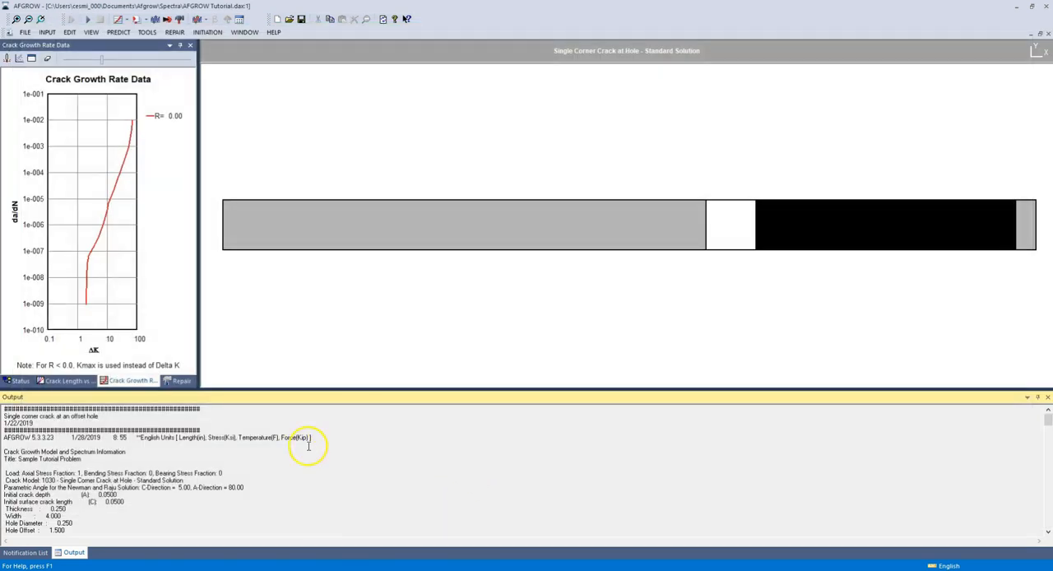
Step: Switch to the AFGROW DOCS folder, inspect tutorial_out.out in Notepad, and close the file and the folder
{"action": "mouse_move", "coordinate": [339, 566]}
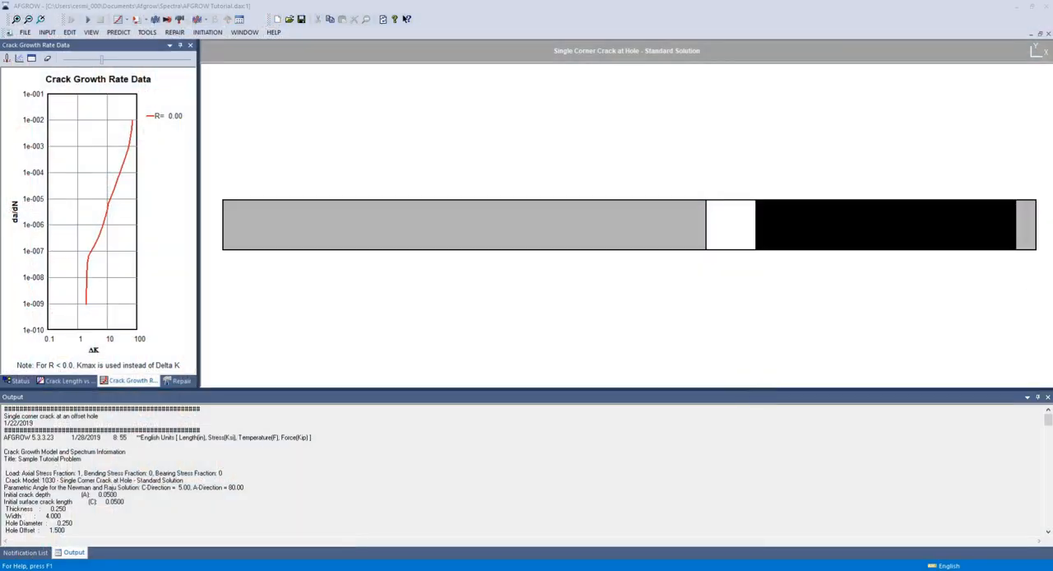
{"action": "left_click_drag", "start_coordinate": [1052, 114], "coordinate": [441, 112]}
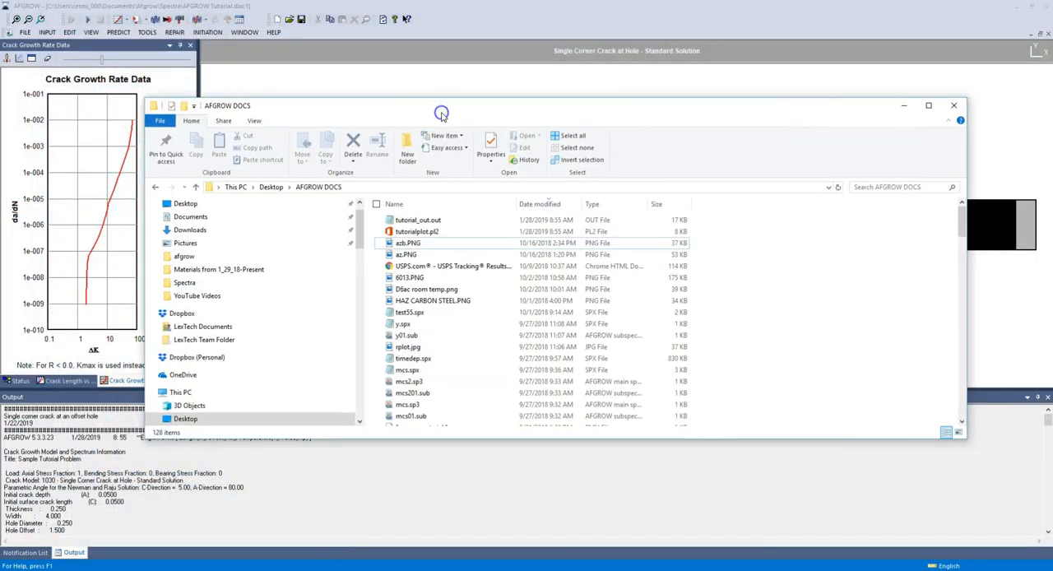
{"action": "left_click", "coordinate": [416, 220]}
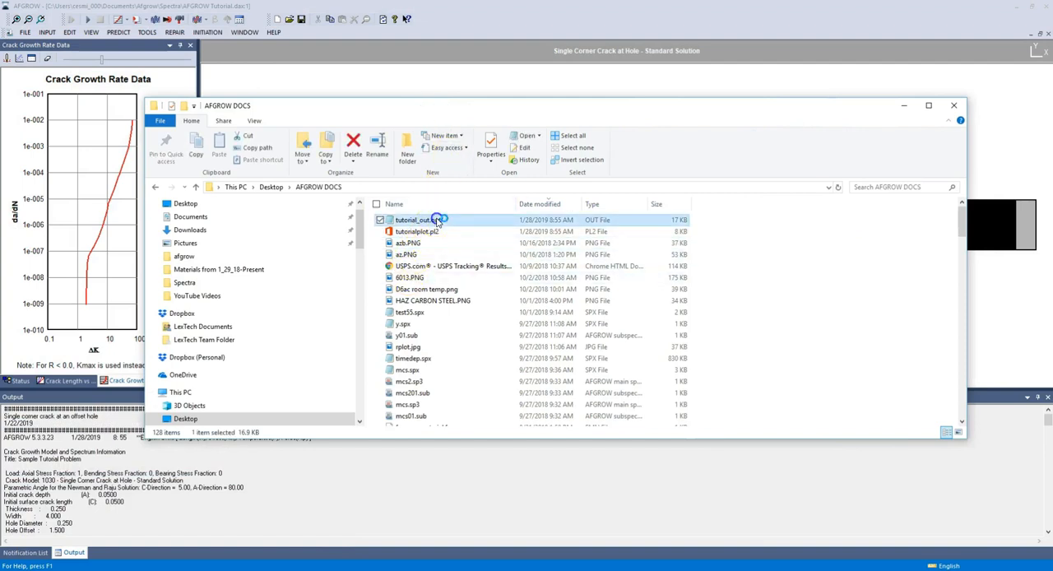
{"action": "left_click_drag", "start_coordinate": [1052, 123], "coordinate": [479, 65]}
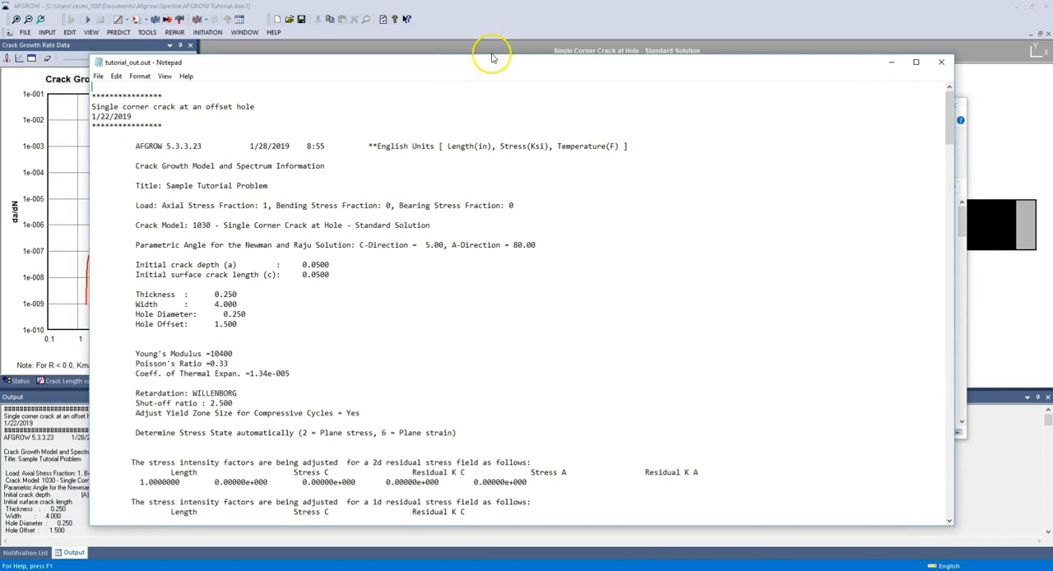
{"action": "left_click", "coordinate": [939, 64]}
{"action": "left_click", "coordinate": [959, 107]}
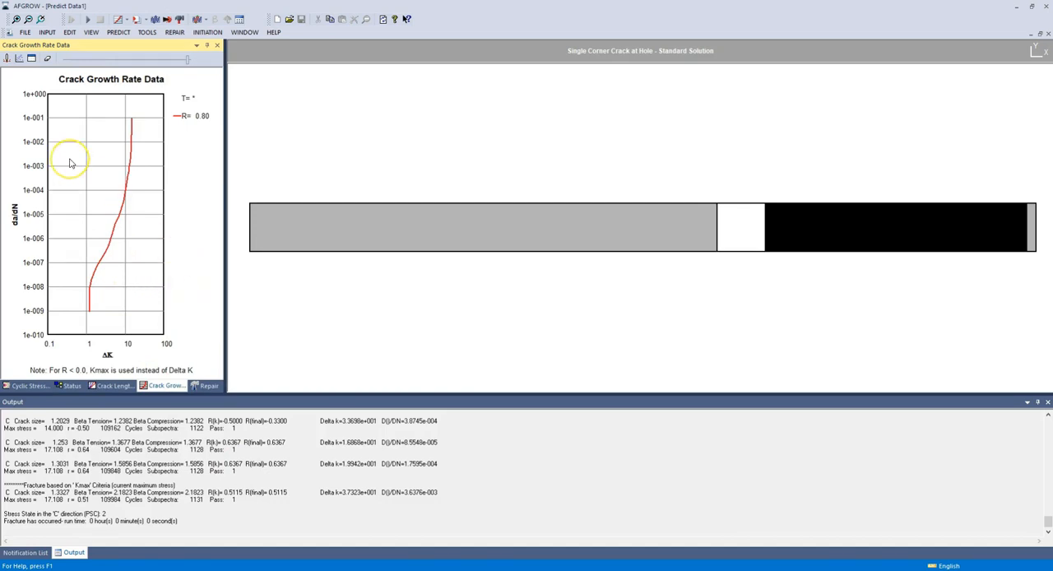
Step: Freeze the crack growth rate curves at R = 0.80 and R = -0.11 and plot R = 0.57 alongside them
{"action": "left_click_drag", "start_coordinate": [188, 58], "coordinate": [188, 90]}
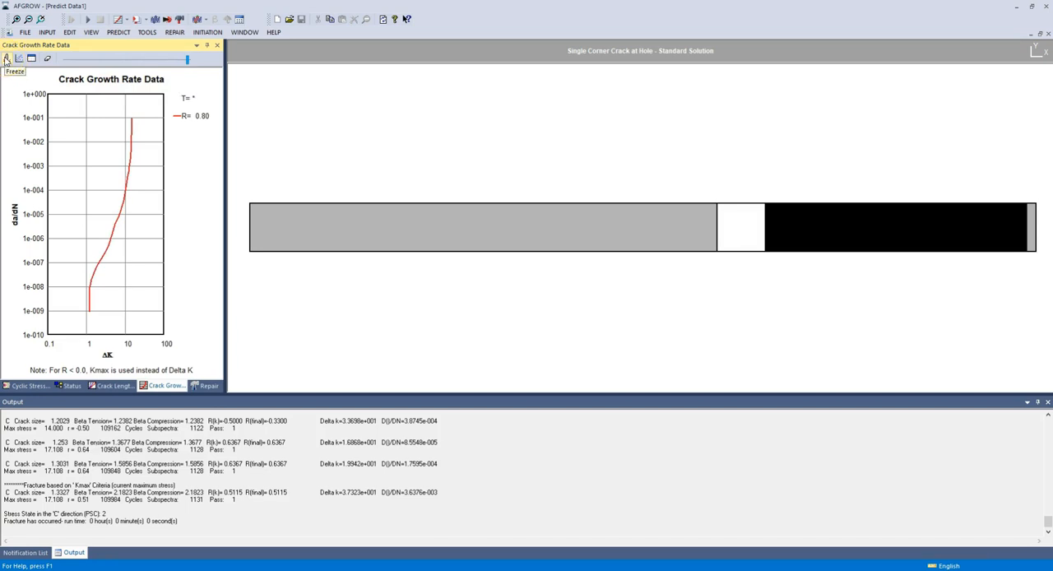
{"action": "left_click", "coordinate": [7, 59]}
{"action": "left_click_drag", "start_coordinate": [188, 60], "coordinate": [92, 90]}
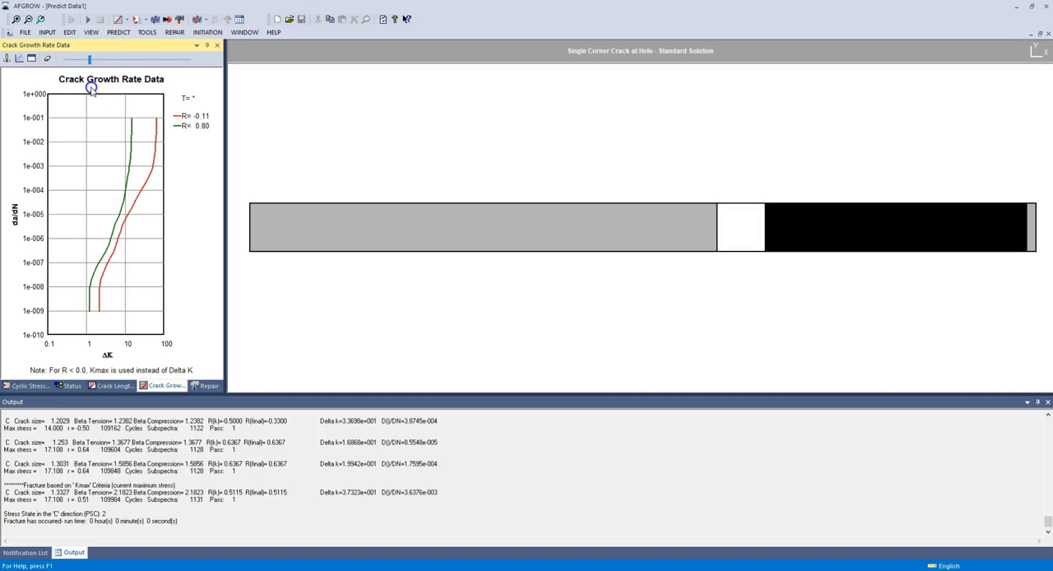
{"action": "left_click", "coordinate": [7, 59]}
{"action": "left_click_drag", "start_coordinate": [92, 59], "coordinate": [163, 103]}
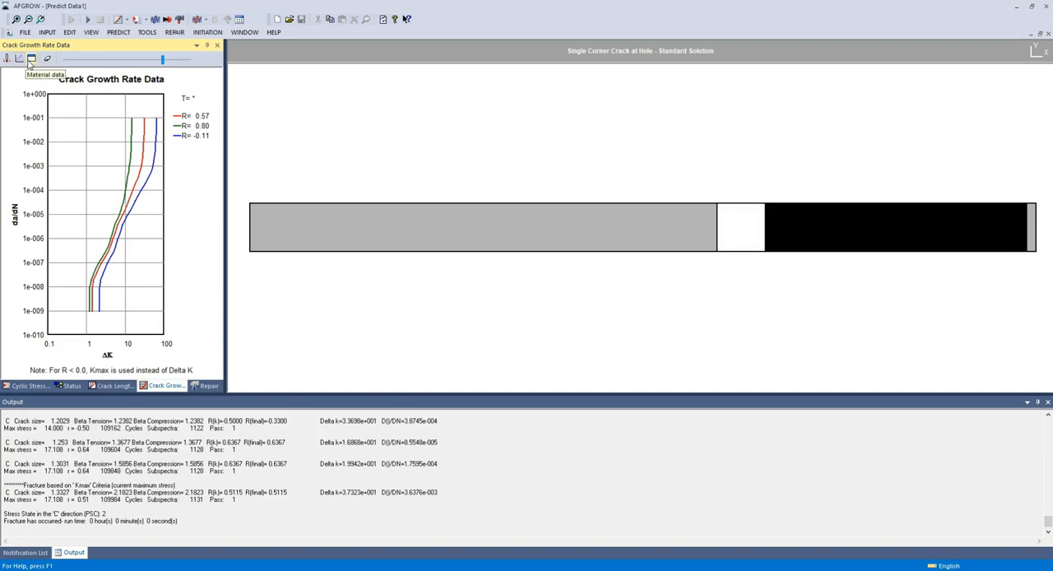
Step: View the material data for the growth rate plot and the test data file selection, closing both without changes
{"action": "left_click", "coordinate": [19, 62]}
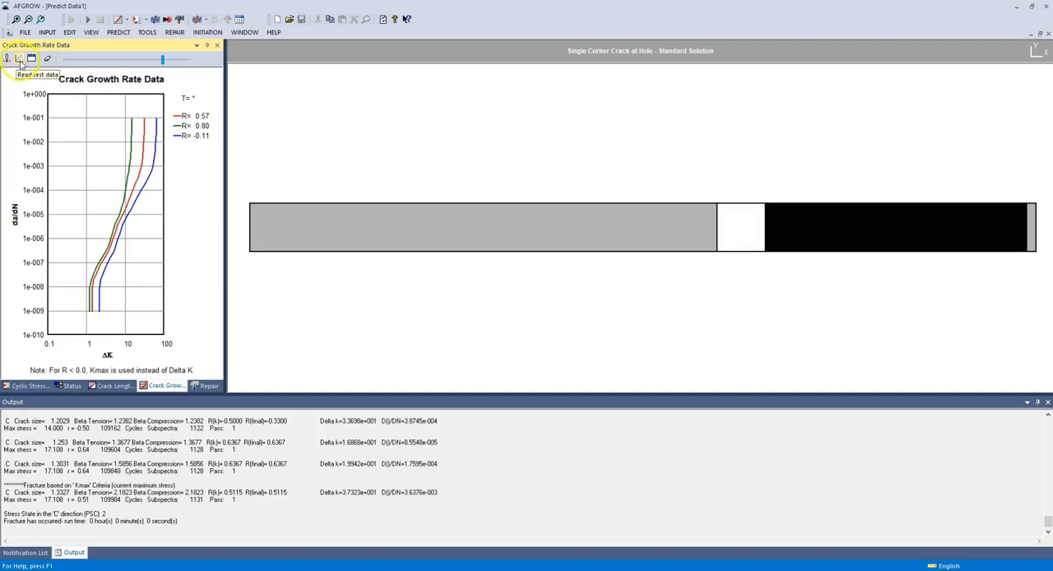
{"action": "left_click", "coordinate": [30, 65]}
{"action": "left_click", "coordinate": [30, 65]}
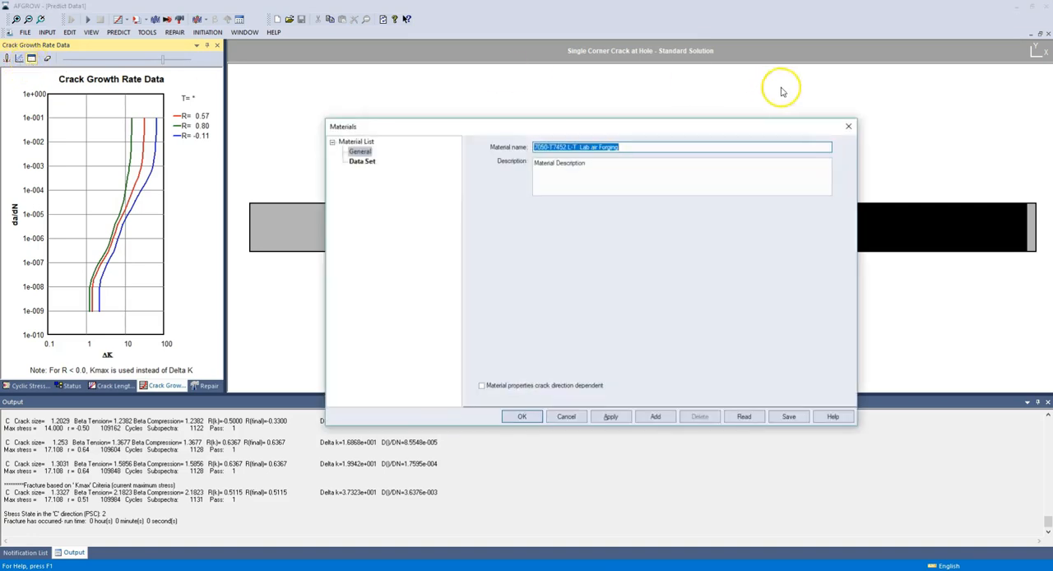
{"action": "left_click", "coordinate": [848, 126]}
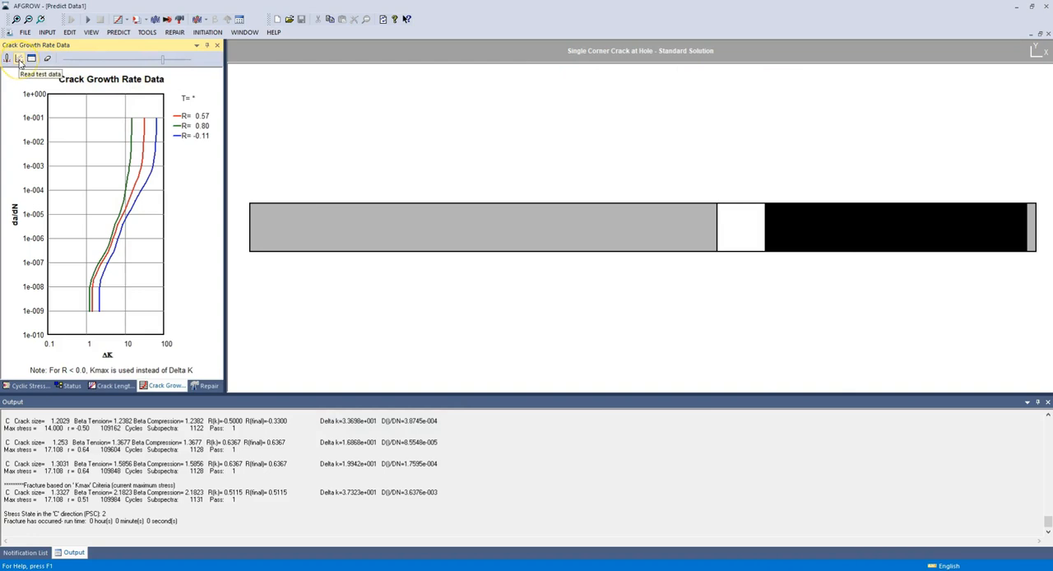
{"action": "left_click", "coordinate": [20, 60]}
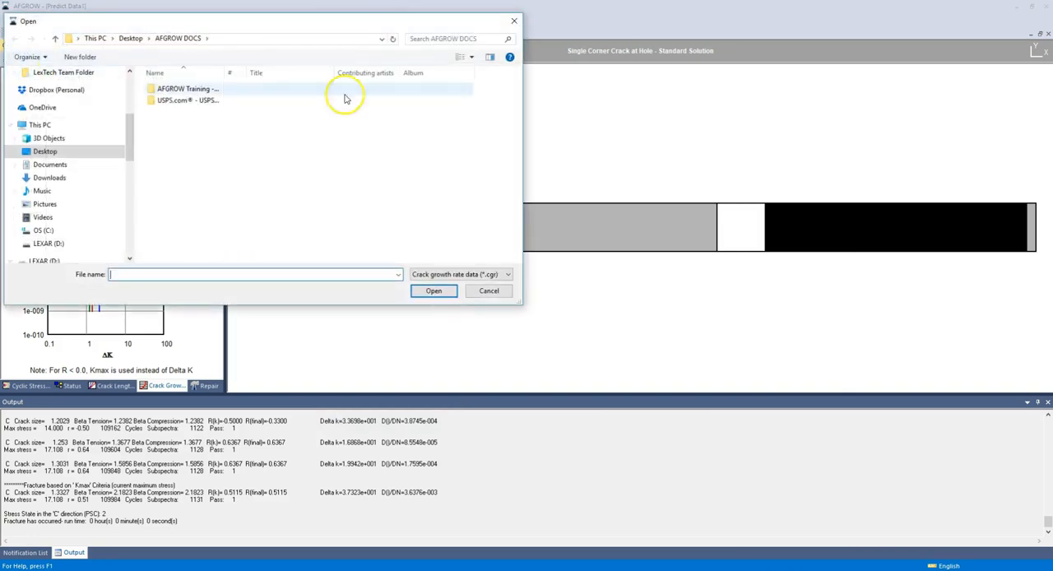
{"action": "left_click", "coordinate": [513, 23]}
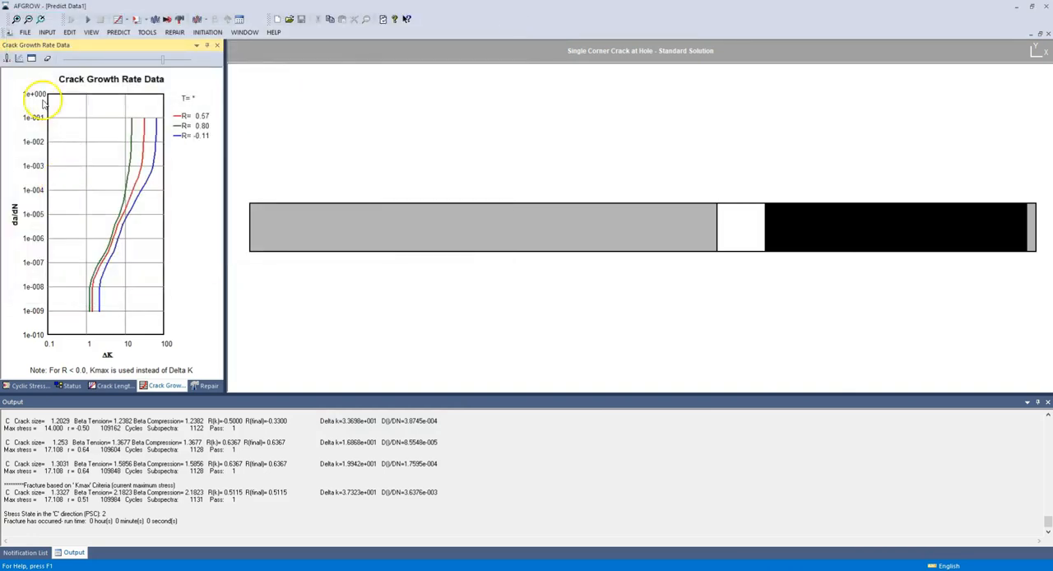
Step: Erase the frozen growth rate curves and view the cyclic stress-strain curve, the model status and the crack length plot
{"action": "left_click", "coordinate": [47, 59]}
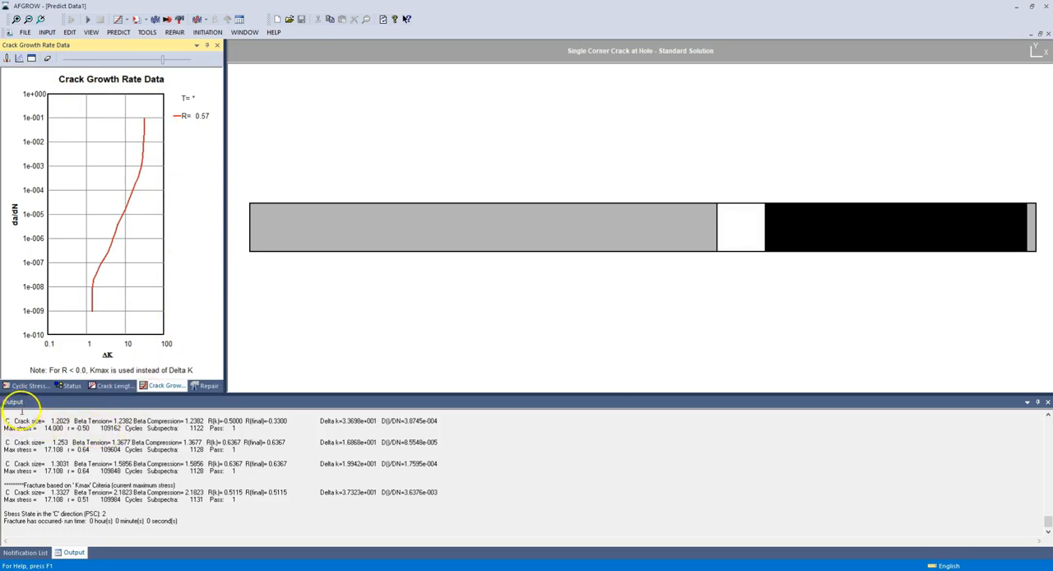
{"action": "left_click", "coordinate": [31, 385]}
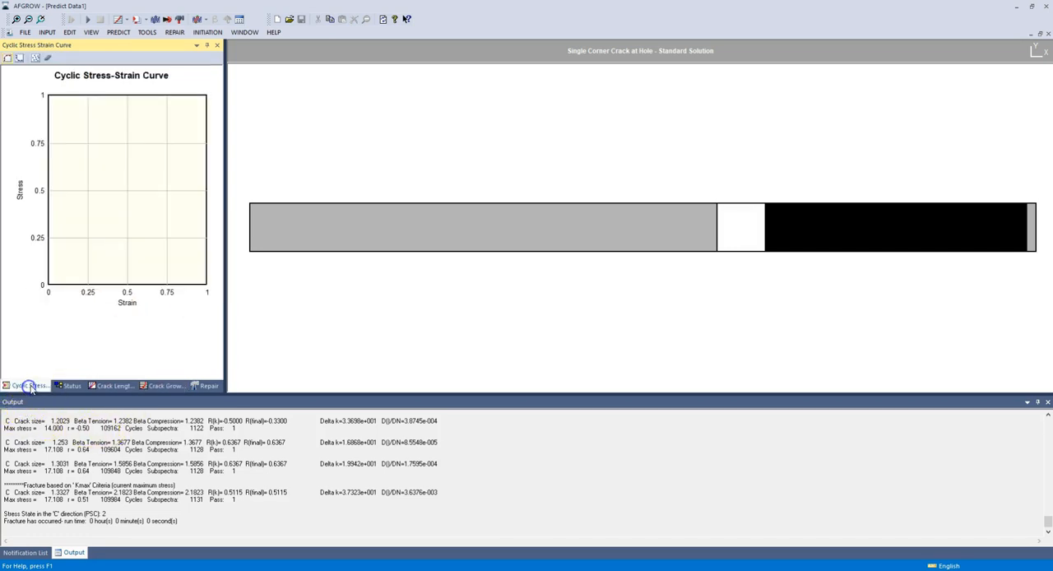
{"action": "left_click", "coordinate": [72, 386]}
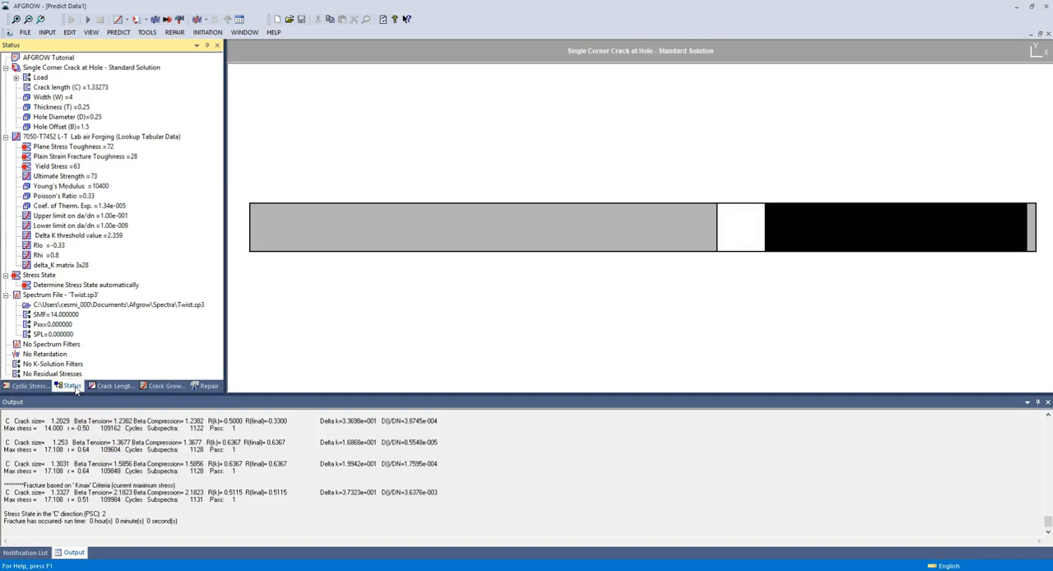
{"action": "left_click", "coordinate": [123, 386]}
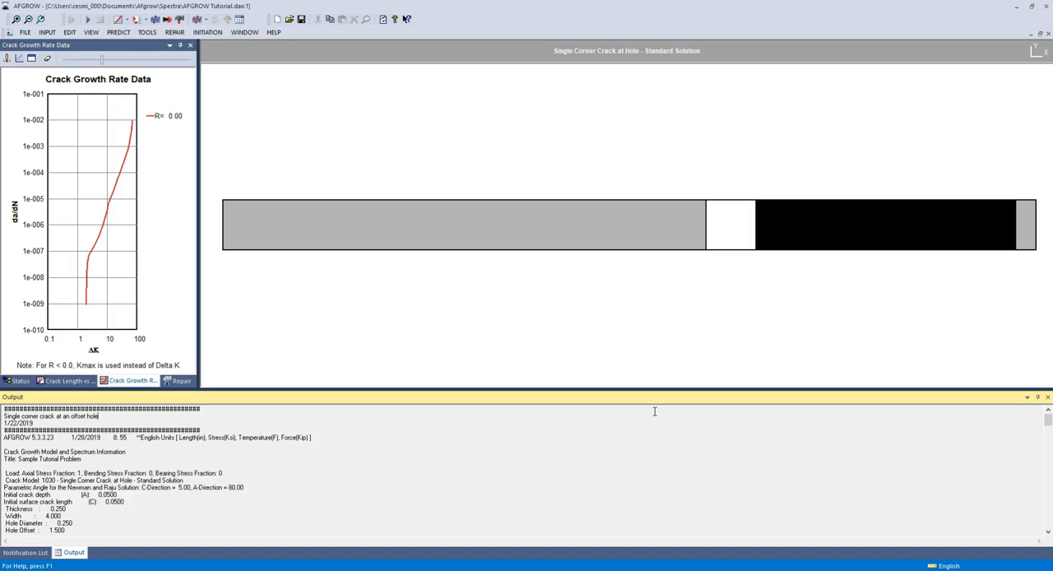
Step: Switch to the Chrome browser, go to the AFGROW website, open its Fracture Mechanics Database and maximize the window
{"action": "left_click", "coordinate": [843, 472]}
{"action": "mouse_move", "coordinate": [444, 570]}
{"action": "left_click", "coordinate": [422, 498]}
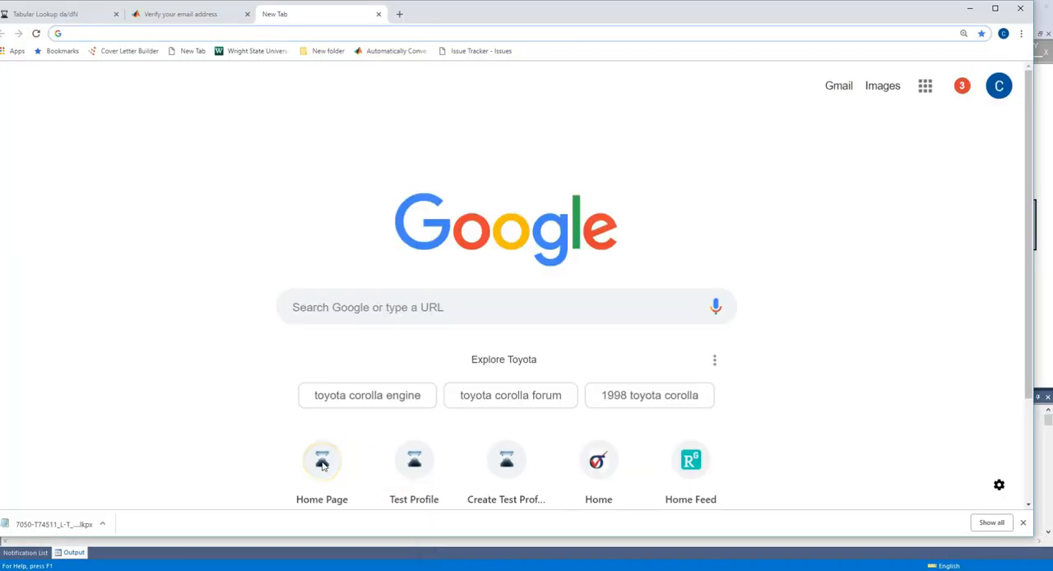
{"action": "left_click", "coordinate": [399, 475]}
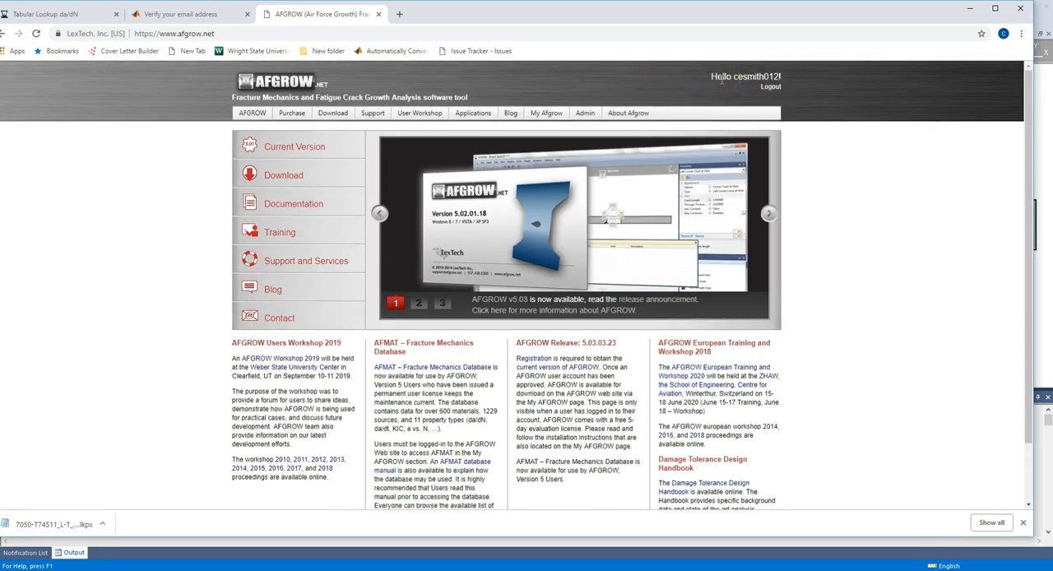
{"action": "mouse_move", "coordinate": [541, 112]}
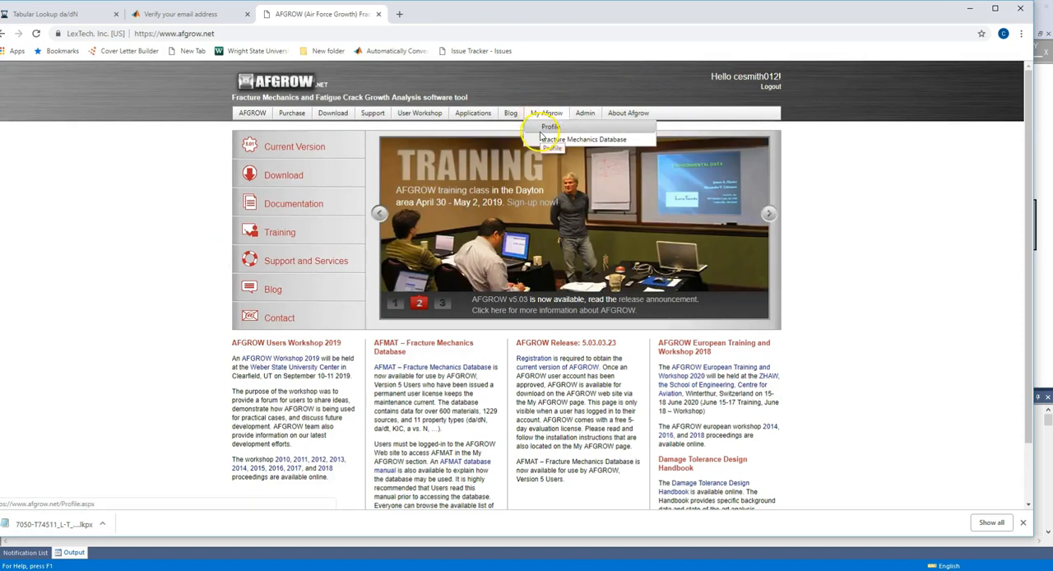
{"action": "left_click", "coordinate": [544, 139]}
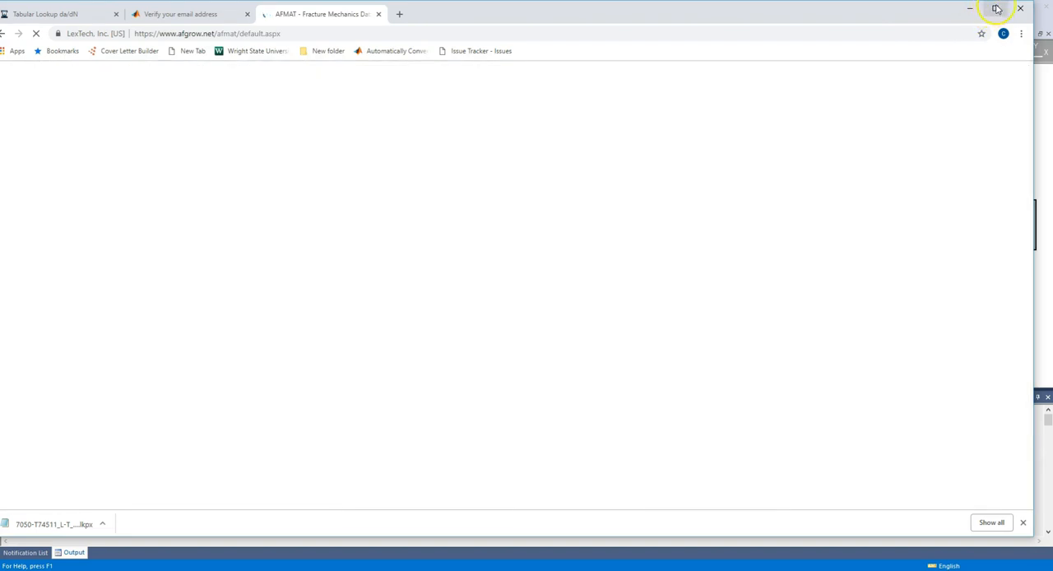
{"action": "left_click", "coordinate": [994, 8]}
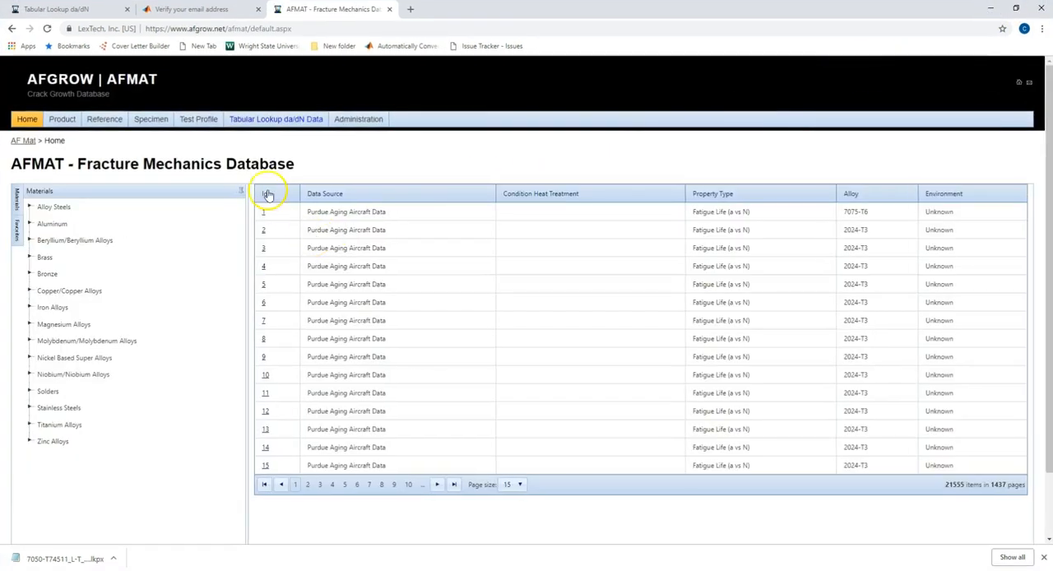
Step: Open the Tabular Lookup da/dN Data page and browse the alloy steel and aluminum groups, leaving Aluminum expanded
{"action": "left_click", "coordinate": [260, 123]}
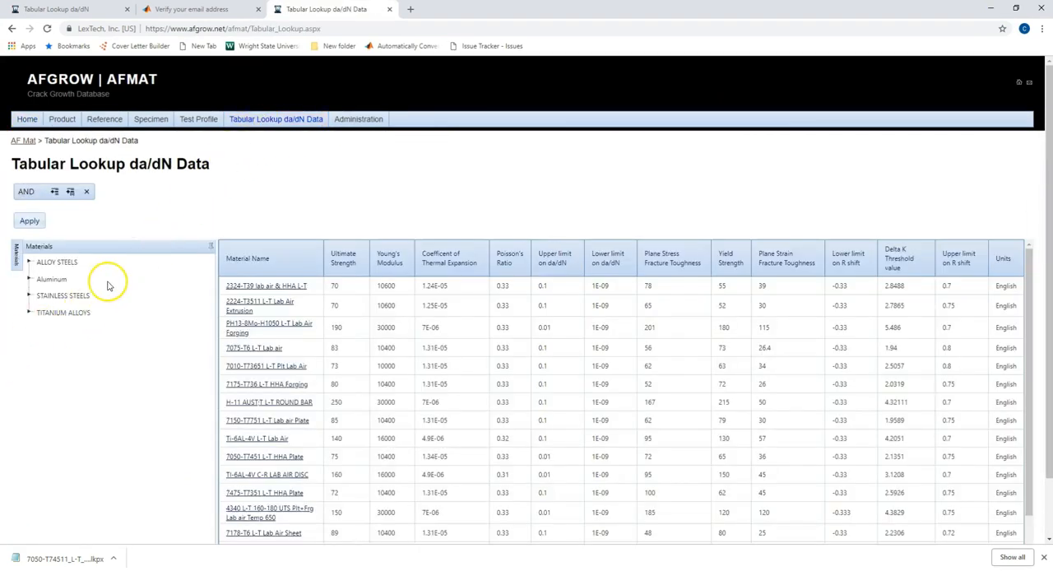
{"action": "scroll", "coordinate": [105, 277], "scroll_direction": "down", "scroll_amount": 1}
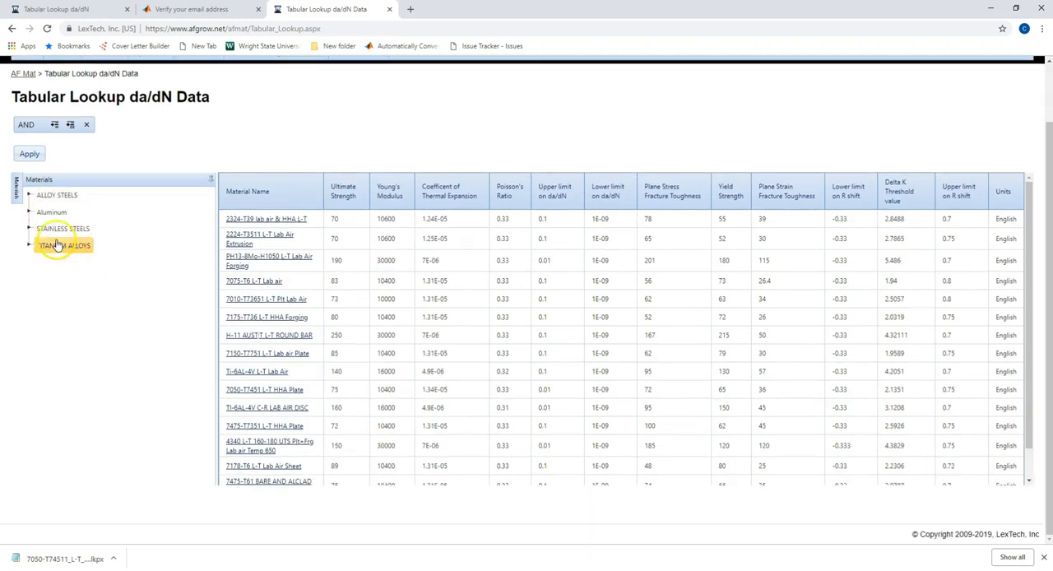
{"action": "left_click", "coordinate": [28, 195]}
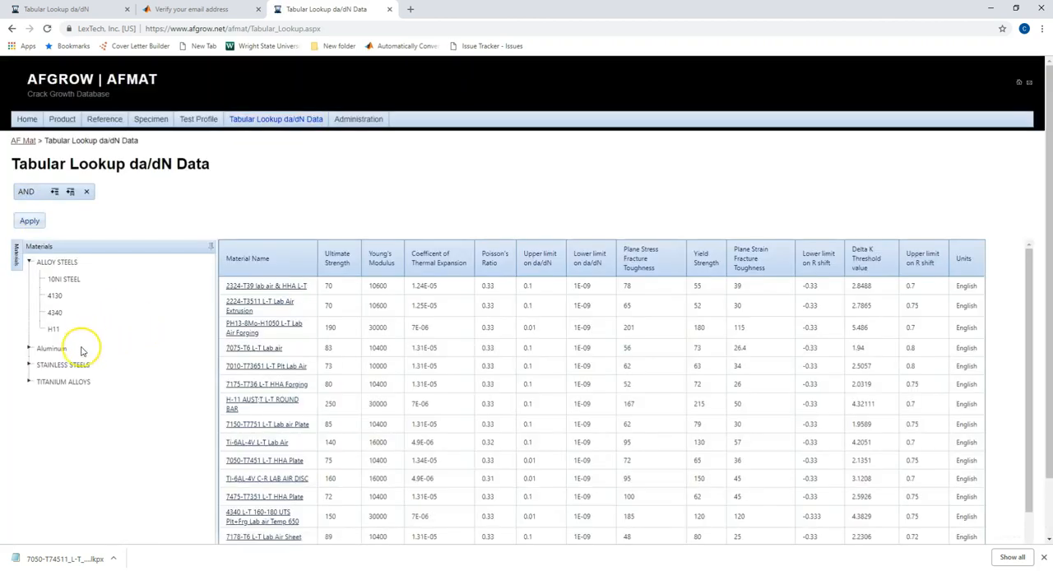
{"action": "left_click", "coordinate": [28, 348]}
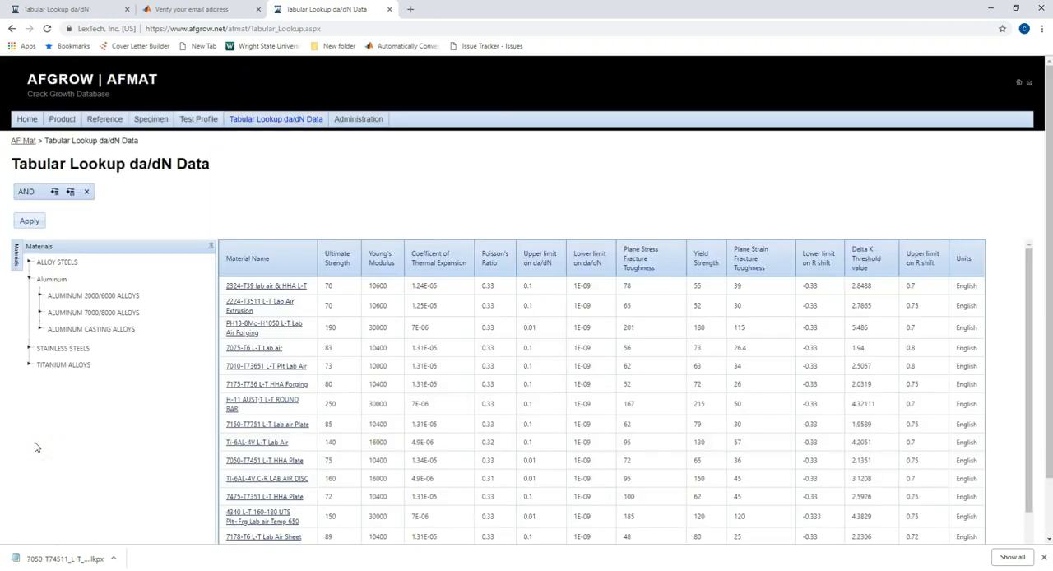
{"action": "left_click", "coordinate": [29, 348]}
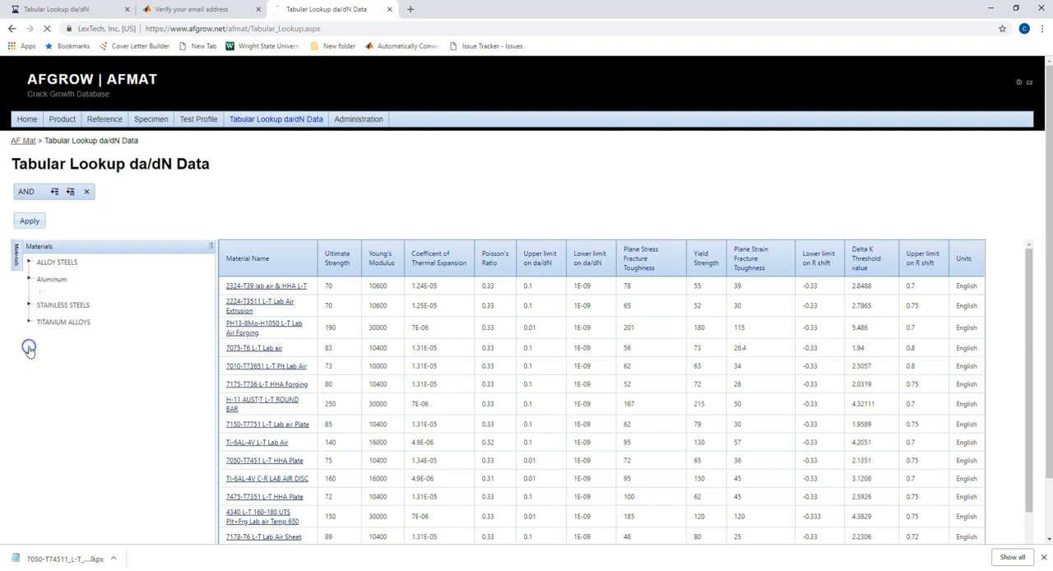
{"action": "left_click", "coordinate": [29, 281]}
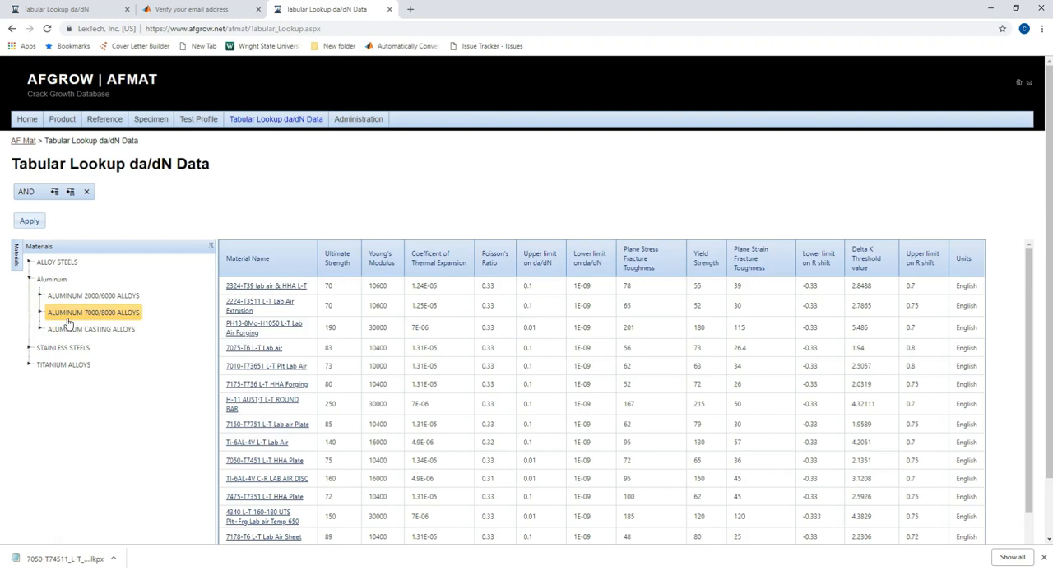
Step: Filter the list to Aluminum 7000/8000 alloys and open the 7050-T7452 L-T Lab air Forging entry
{"action": "left_click", "coordinate": [68, 320]}
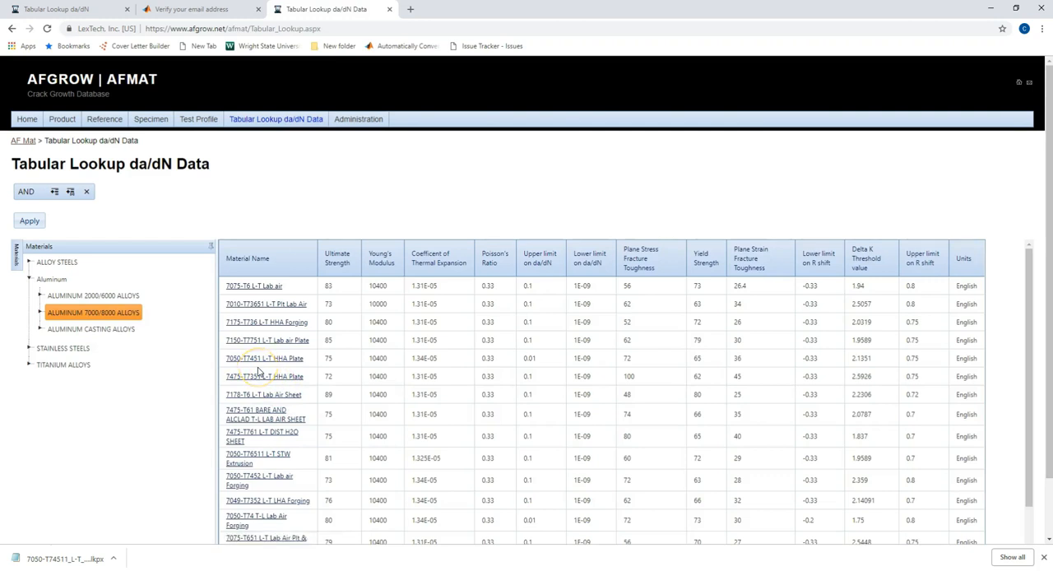
{"action": "scroll", "coordinate": [259, 372], "scroll_direction": "down", "scroll_amount": 1}
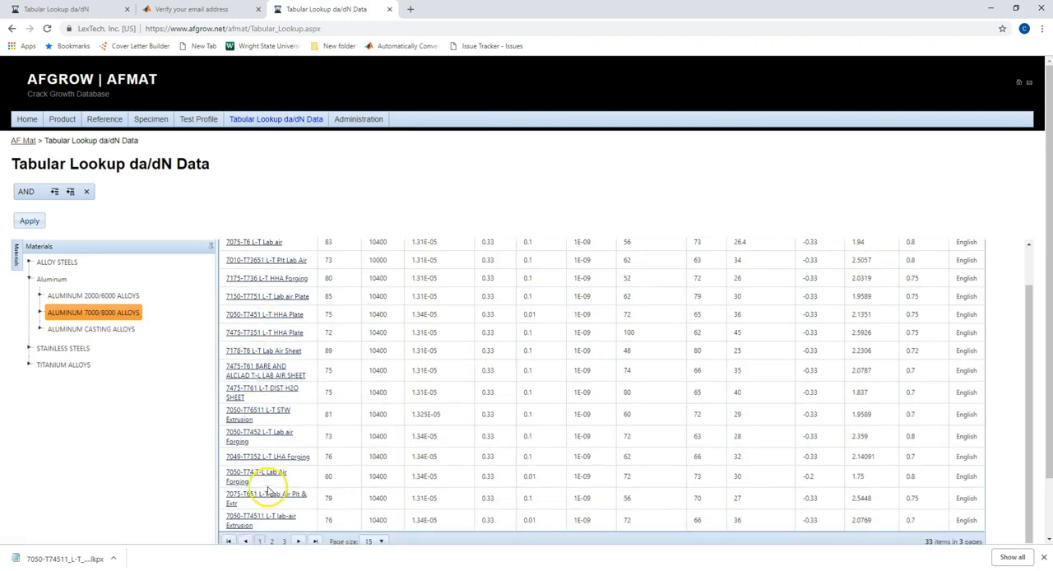
{"action": "left_click", "coordinate": [256, 440]}
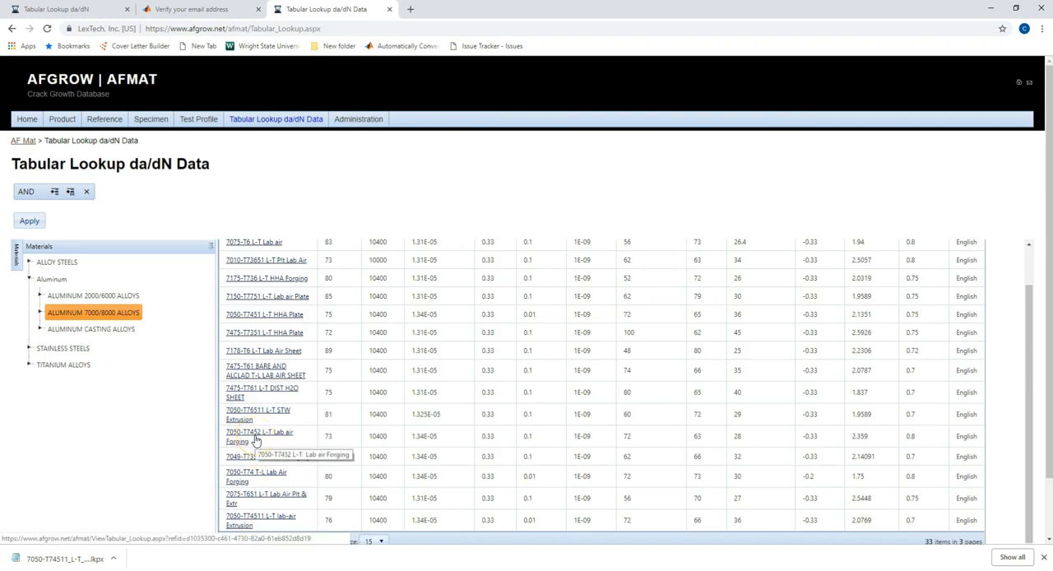
{"action": "left_click", "coordinate": [256, 440]}
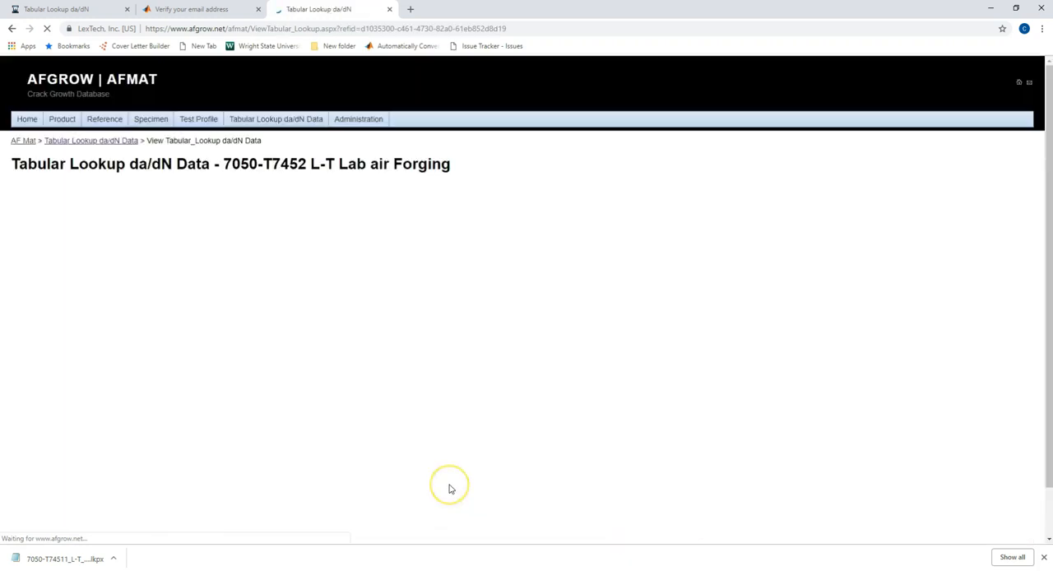
{"action": "left_click", "coordinate": [327, 287]}
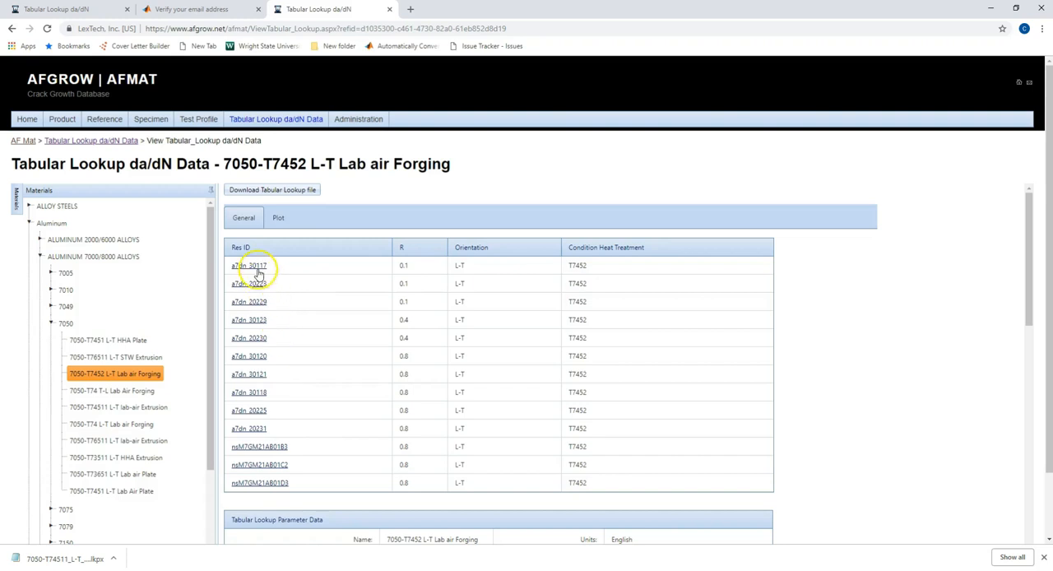
Step: Open test profile a7dn_20223 and examine its general, specimen, reference, product, test data and plot information
{"action": "left_click", "coordinate": [278, 302]}
{"action": "left_click", "coordinate": [249, 285]}
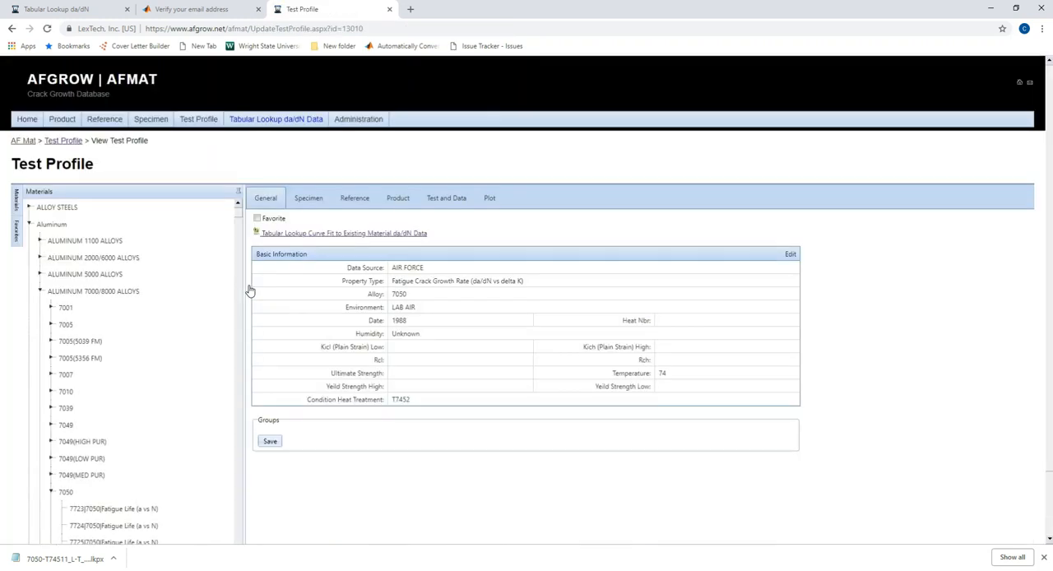
{"action": "left_click", "coordinate": [303, 208]}
{"action": "left_click", "coordinate": [306, 203]}
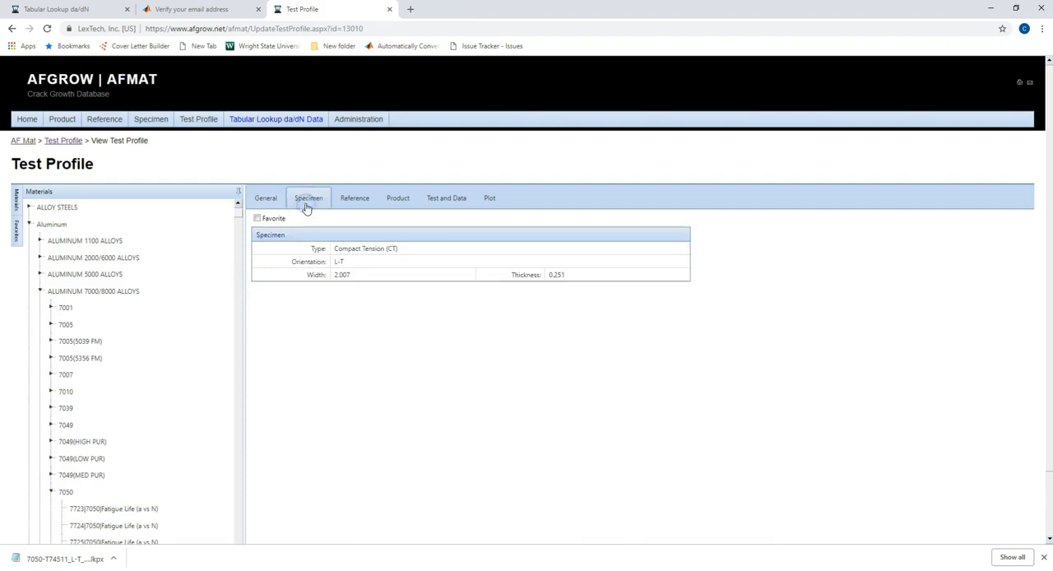
{"action": "left_click", "coordinate": [355, 202]}
{"action": "left_click", "coordinate": [394, 200]}
{"action": "left_click", "coordinate": [446, 200]}
{"action": "left_click", "coordinate": [488, 199]}
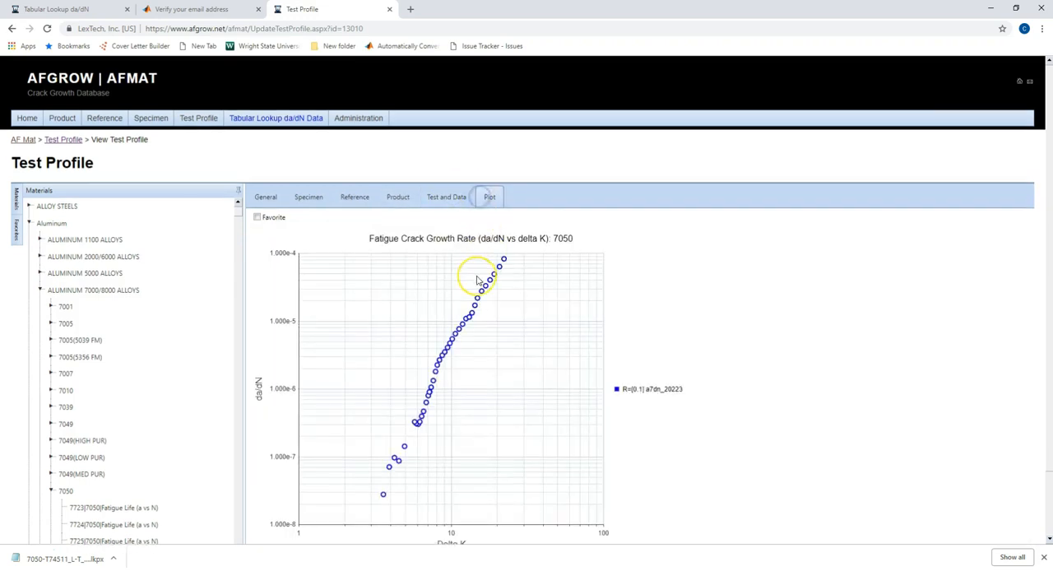
{"action": "scroll", "coordinate": [474, 277], "scroll_direction": "down", "scroll_amount": 1}
{"action": "scroll", "coordinate": [475, 278], "scroll_direction": "up", "scroll_amount": 1}
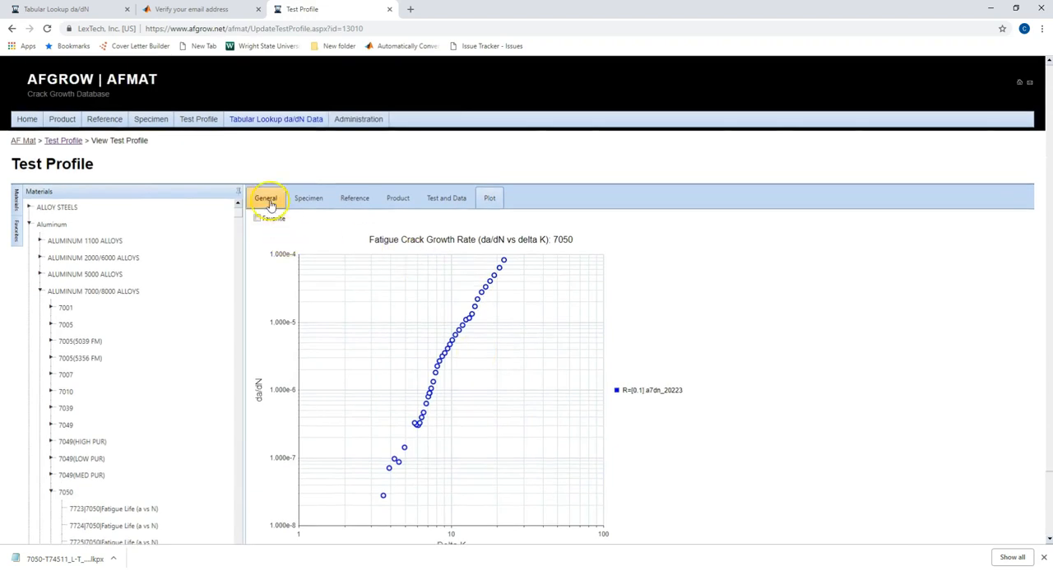
{"action": "left_click", "coordinate": [268, 201]}
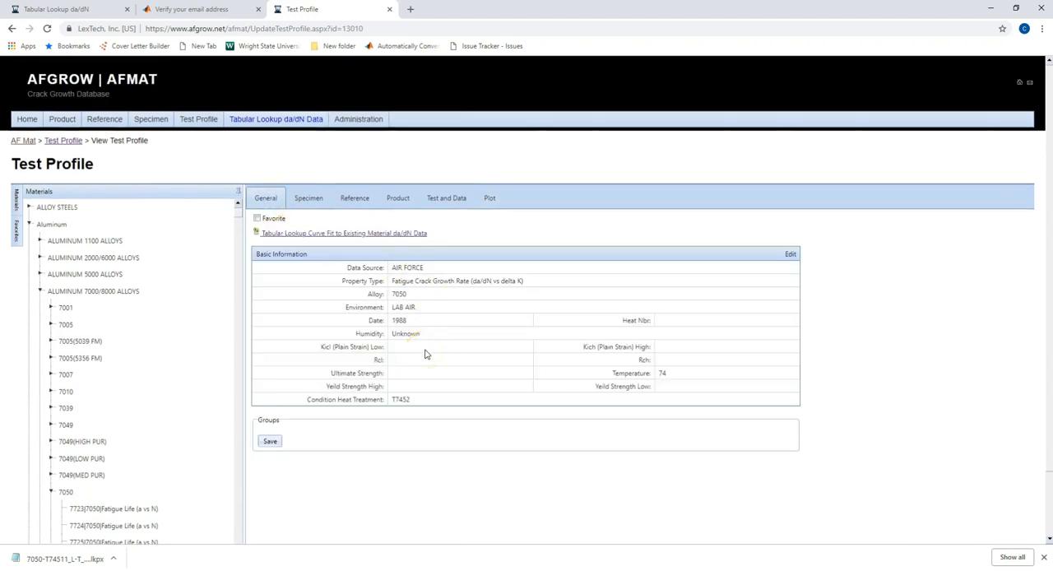
Step: Follow the profile's tabular lookup curve fit back to 7050-T7452 L-T Lab air Forging and review its parameter data
{"action": "left_click", "coordinate": [331, 238]}
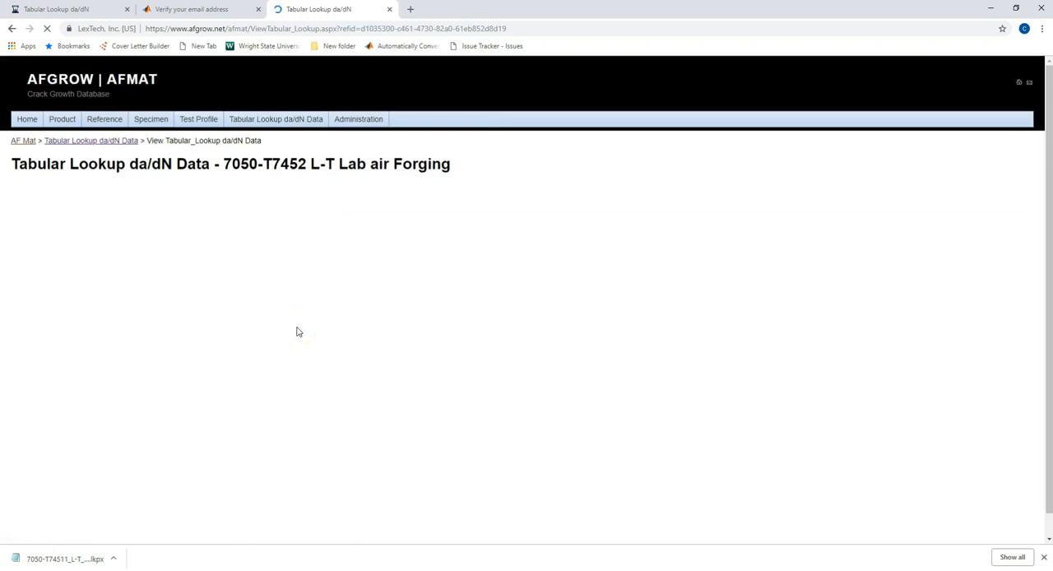
{"action": "left_click", "coordinate": [302, 317]}
{"action": "scroll", "coordinate": [305, 319], "scroll_direction": "down", "scroll_amount": 2}
{"action": "scroll", "coordinate": [306, 320], "scroll_direction": "down", "scroll_amount": 2}
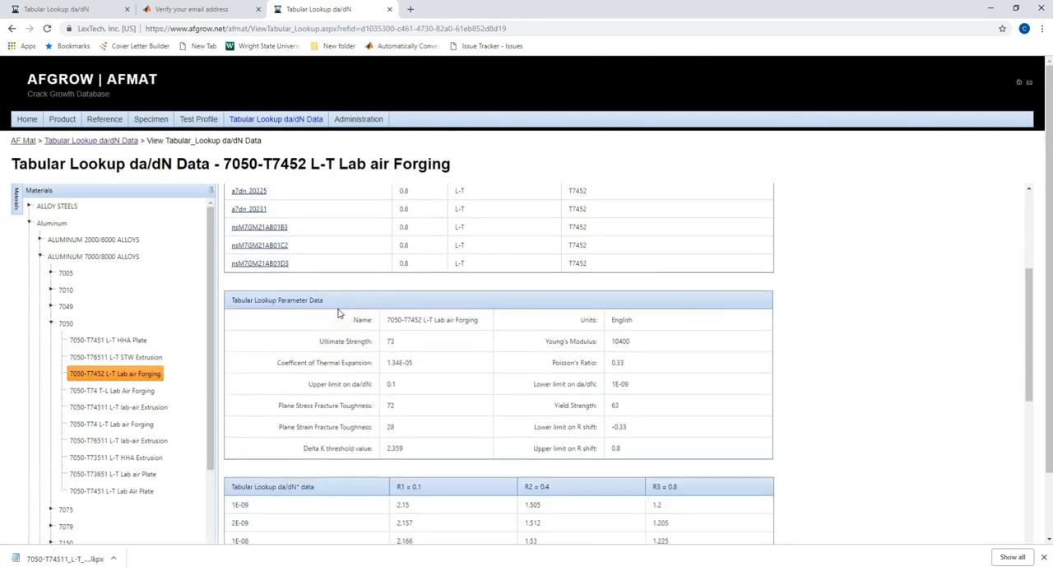
Step: Examine the forging's material parameters, tabular lookup da/dN values for each R ratio, and source test profile list
{"action": "left_click", "coordinate": [441, 331]}
{"action": "left_click", "coordinate": [363, 295]}
{"action": "scroll", "coordinate": [364, 300], "scroll_direction": "down", "scroll_amount": 5}
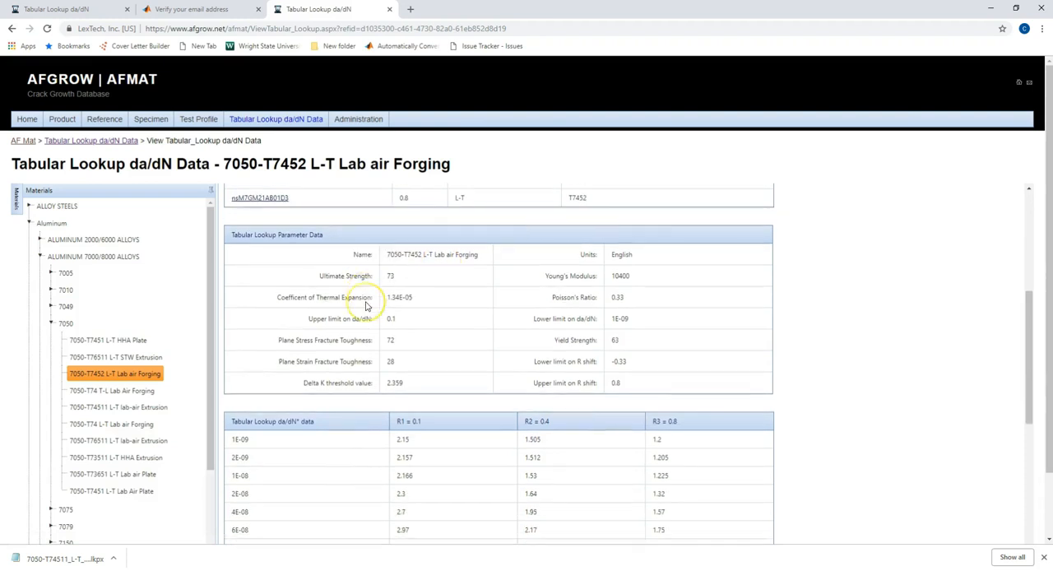
{"action": "scroll", "coordinate": [367, 306], "scroll_direction": "down", "scroll_amount": 3}
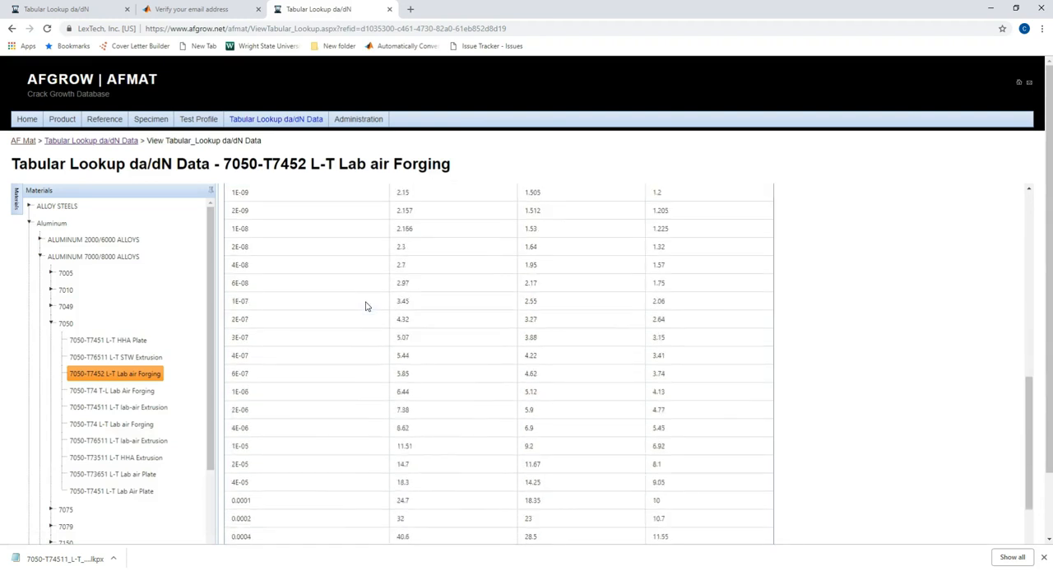
{"action": "scroll", "coordinate": [366, 306], "scroll_direction": "up", "scroll_amount": 3}
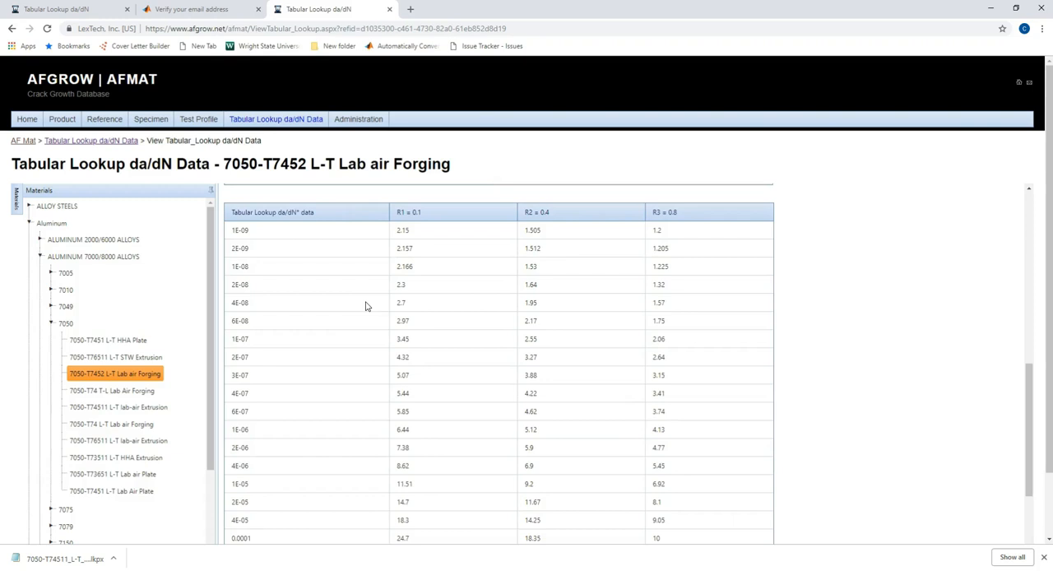
{"action": "scroll", "coordinate": [366, 306], "scroll_direction": "up", "scroll_amount": 6}
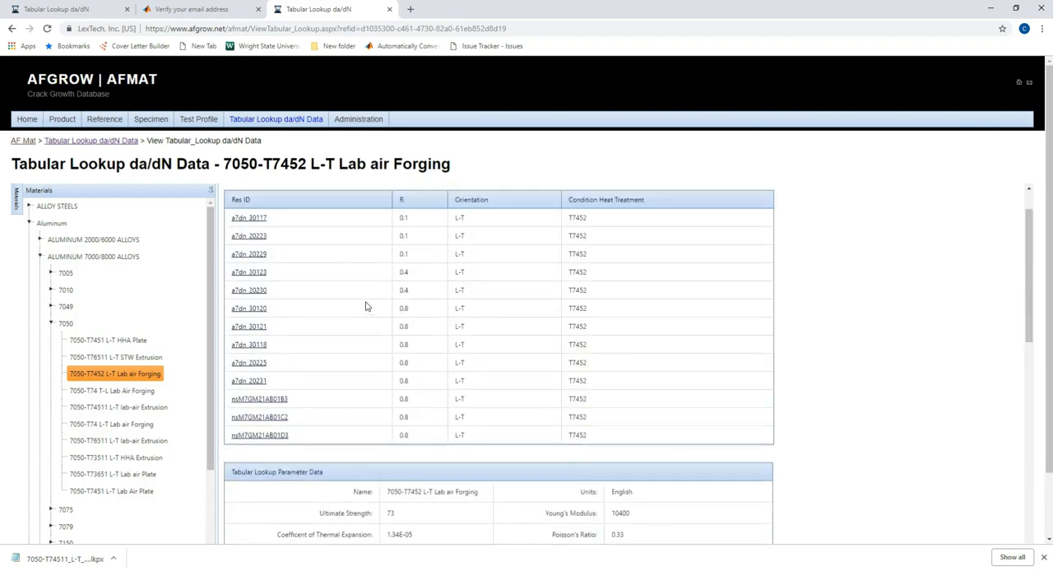
{"action": "scroll", "coordinate": [367, 306], "scroll_direction": "up", "scroll_amount": 1}
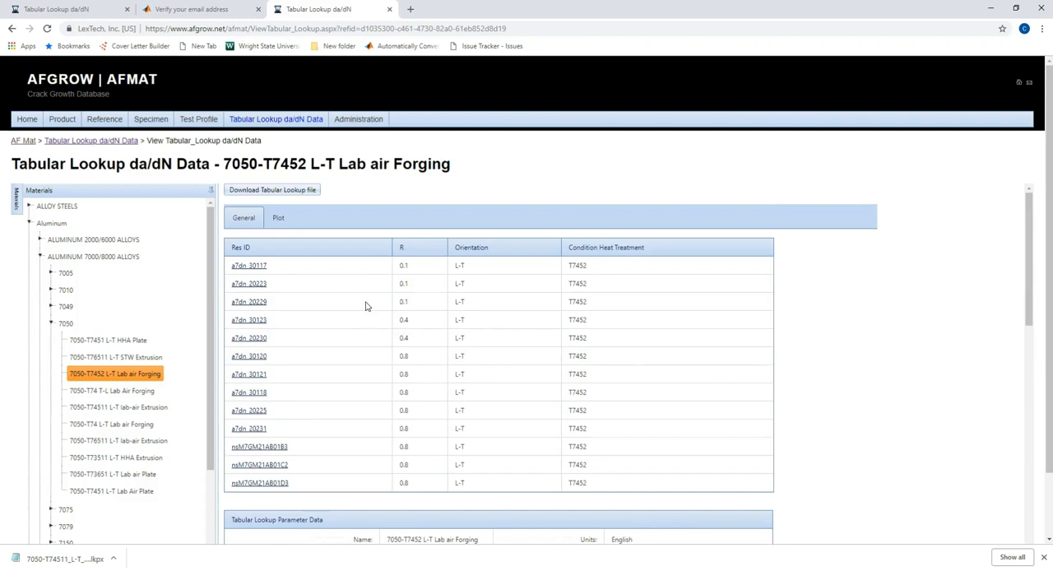
{"action": "left_click", "coordinate": [281, 190]}
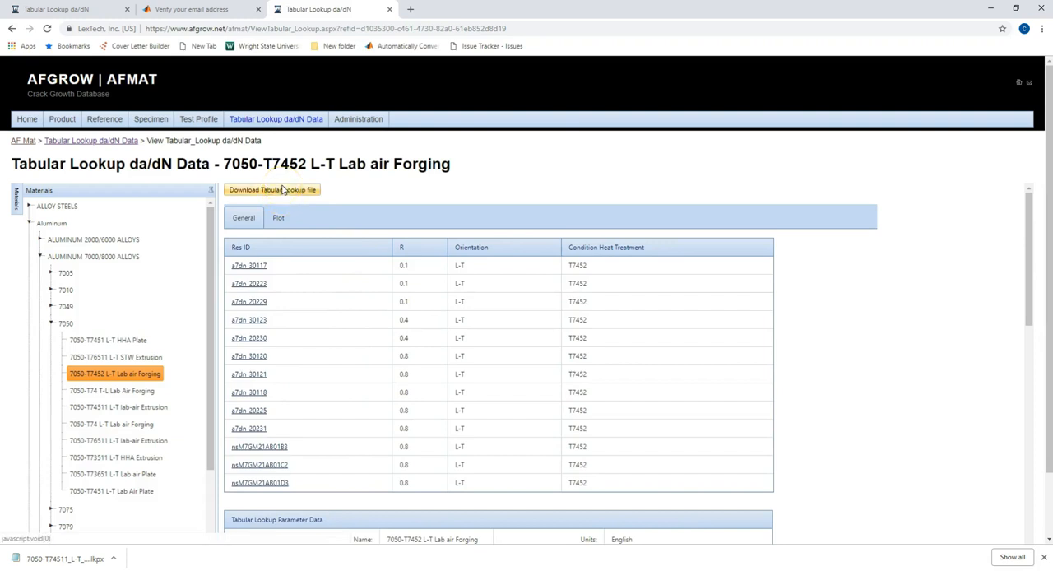
Step: Display the Delta K vs da/dN plot for 7050-T7452 L-T Lab air Forging and inspect its test data and fit curves
{"action": "left_click", "coordinate": [287, 228]}
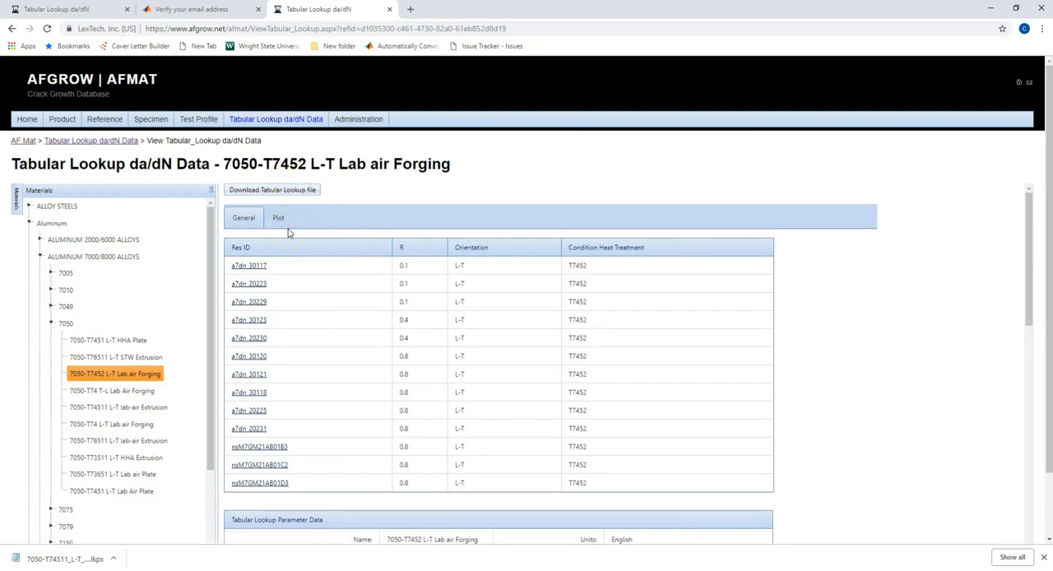
{"action": "left_click", "coordinate": [282, 226]}
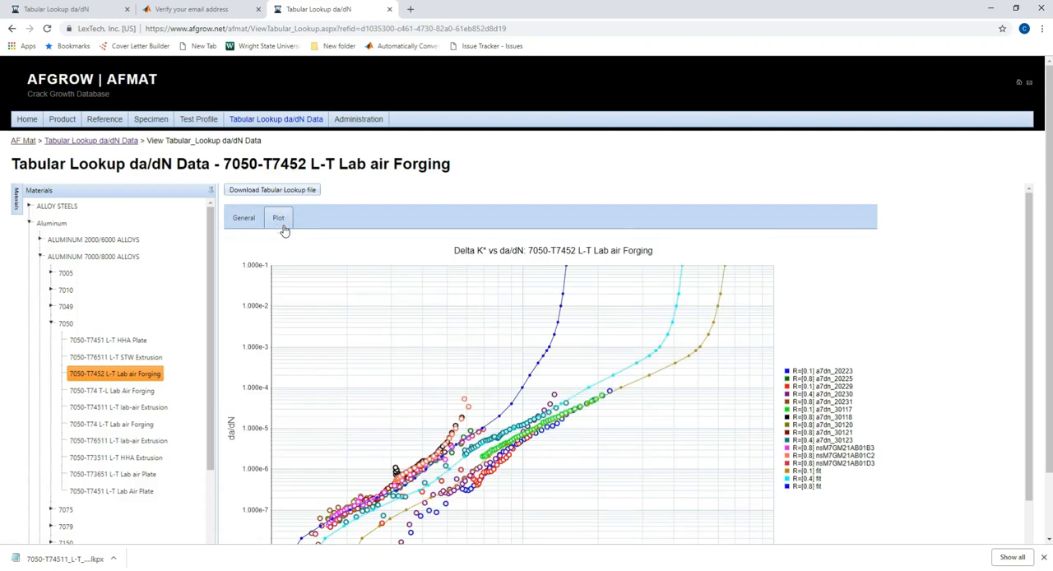
{"action": "left_click", "coordinate": [415, 280]}
{"action": "scroll", "coordinate": [489, 389], "scroll_direction": "down", "scroll_amount": 2}
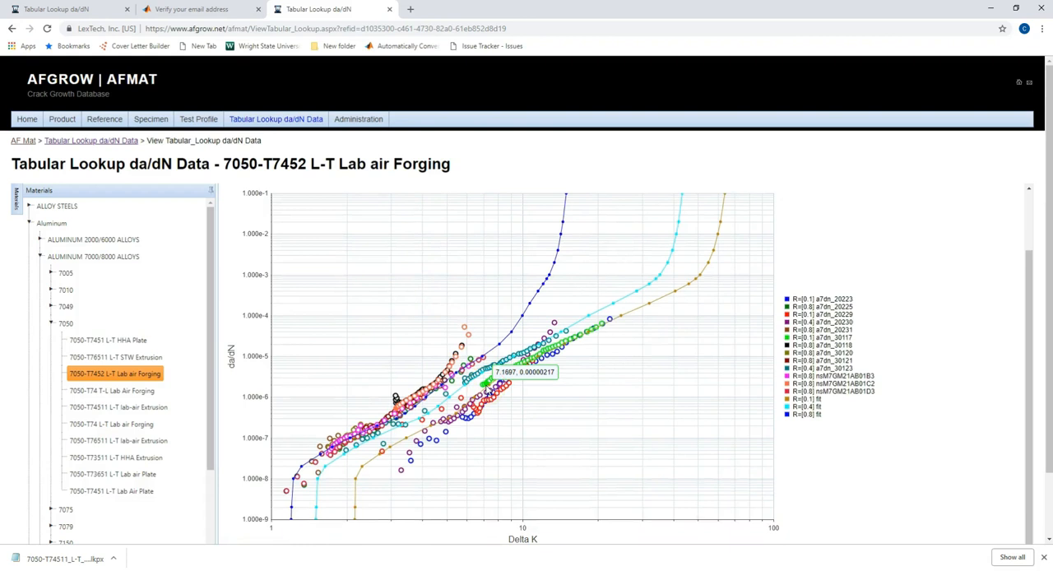
{"action": "left_click", "coordinate": [588, 387]}
Step: Hide plot series a7dn_20225, a7dn_20230, a7dn_20231, a7dn_30117 and a7dn_30118, toggling a7dn_20223 and a7dn_20229 off and back on
{"action": "left_click", "coordinate": [823, 301]}
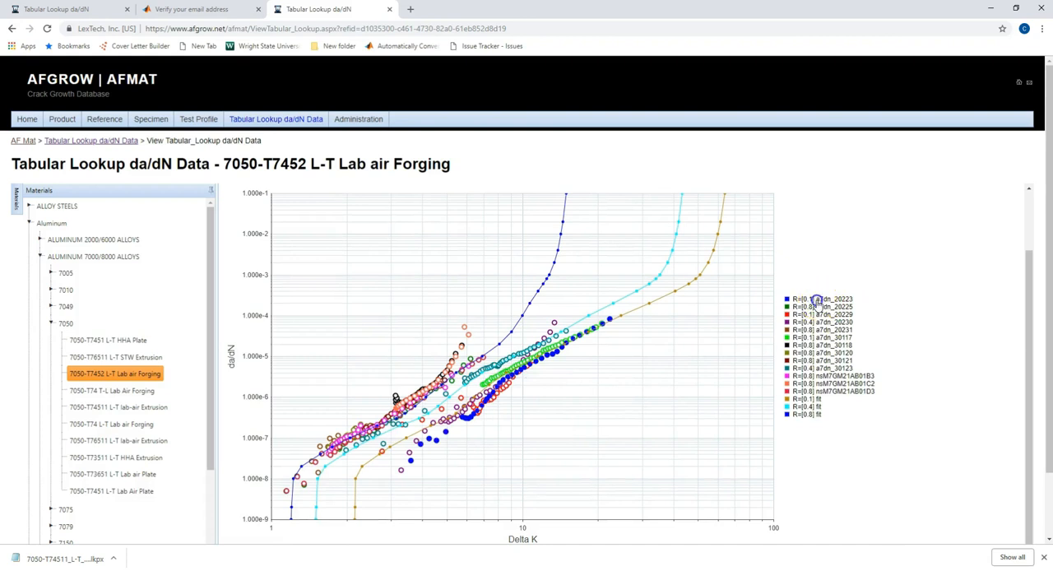
{"action": "left_click", "coordinate": [819, 301]}
{"action": "left_click", "coordinate": [806, 307]}
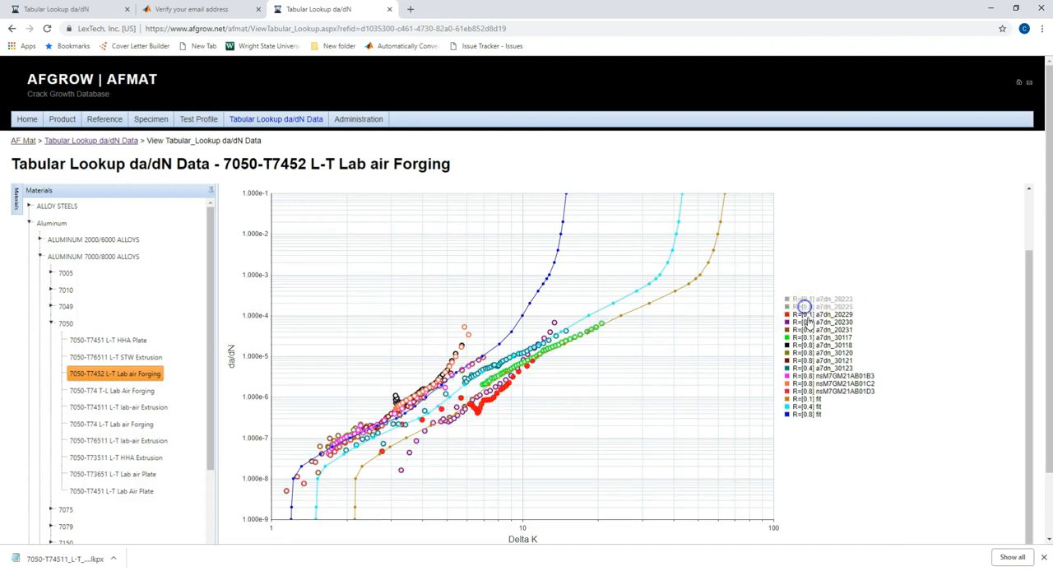
{"action": "left_click", "coordinate": [813, 322]}
{"action": "left_click", "coordinate": [814, 314]}
{"action": "left_click", "coordinate": [817, 322]}
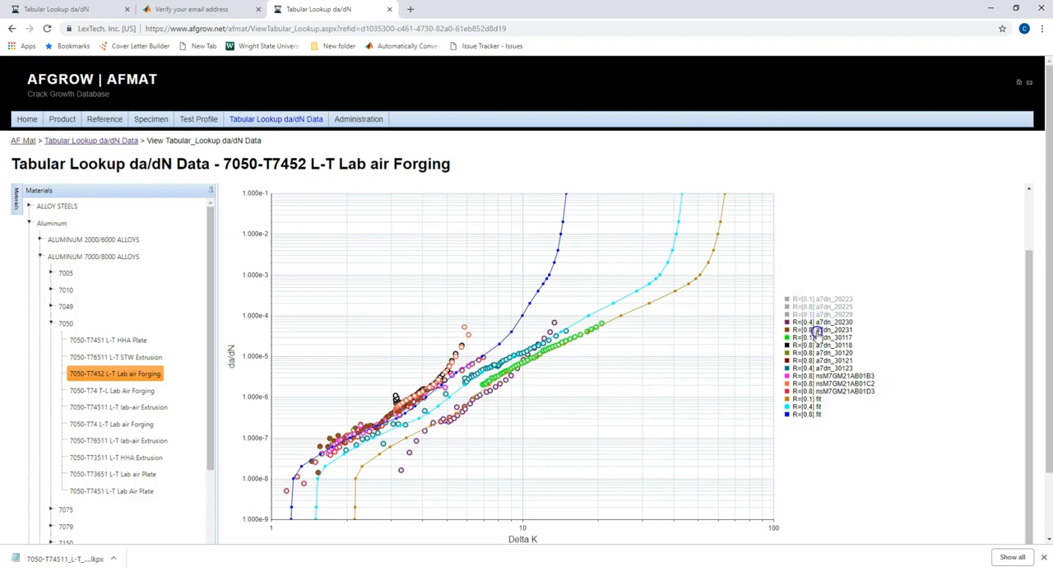
{"action": "left_click", "coordinate": [817, 329]}
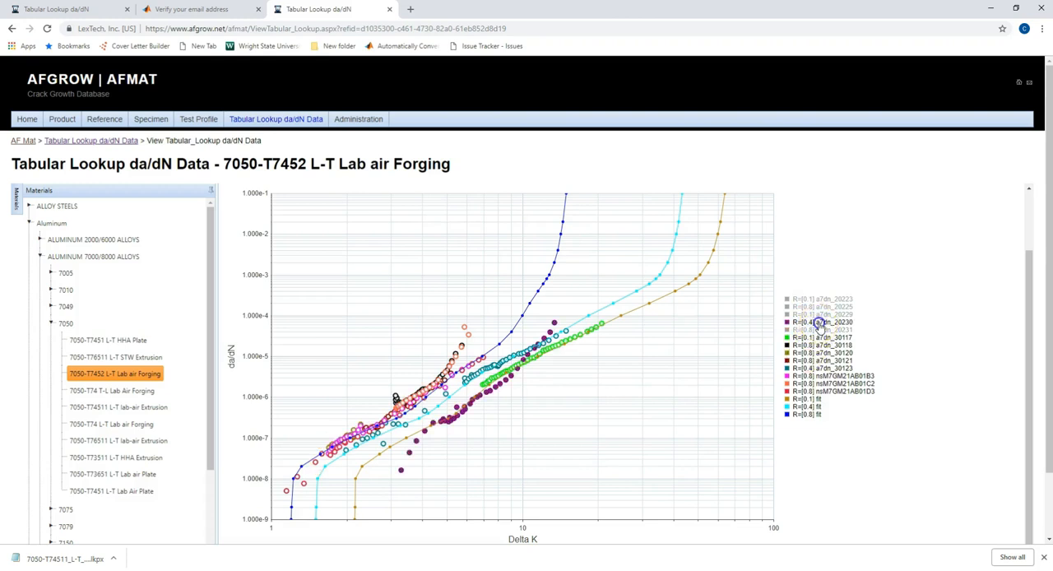
{"action": "left_click", "coordinate": [819, 322]}
{"action": "left_click", "coordinate": [821, 337]}
{"action": "left_click", "coordinate": [821, 344]}
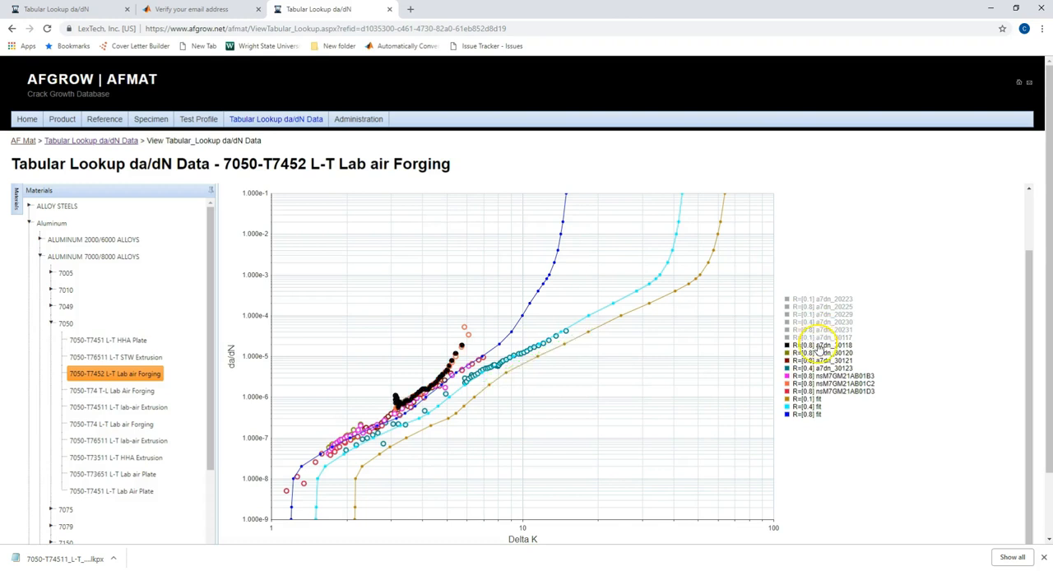
{"action": "left_click", "coordinate": [821, 300]}
{"action": "left_click", "coordinate": [821, 315]}
Step: Download the forging's tabular lookup file and save it from Notepad as 7050-T7452_L-T__Lab_air_Forging (3).lkpx in the Desktop's AFGROW DOCS folder
{"action": "scroll", "coordinate": [401, 255], "scroll_direction": "up", "scroll_amount": 2}
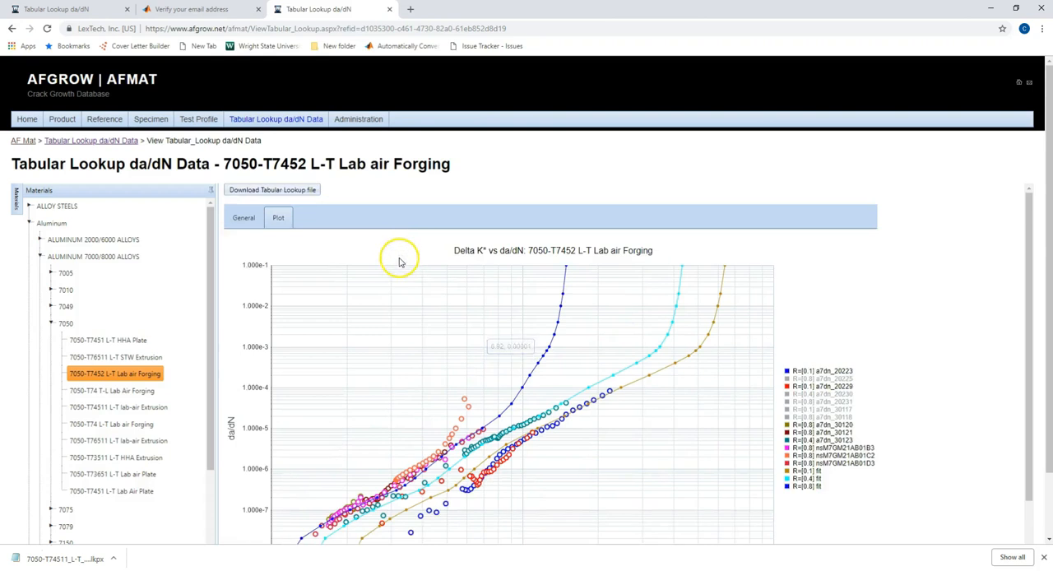
{"action": "left_click", "coordinate": [259, 192]}
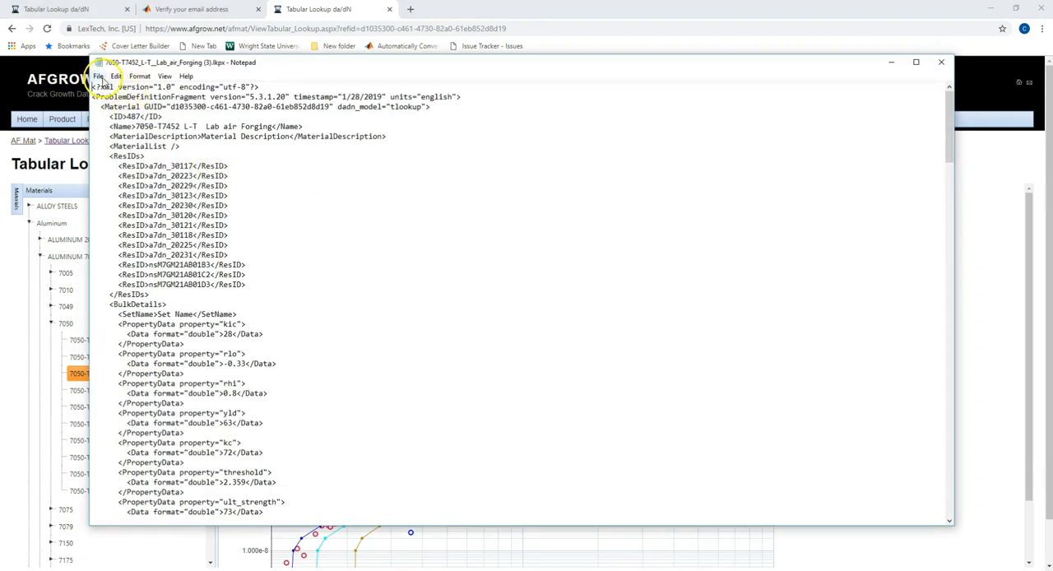
{"action": "left_click", "coordinate": [99, 77]}
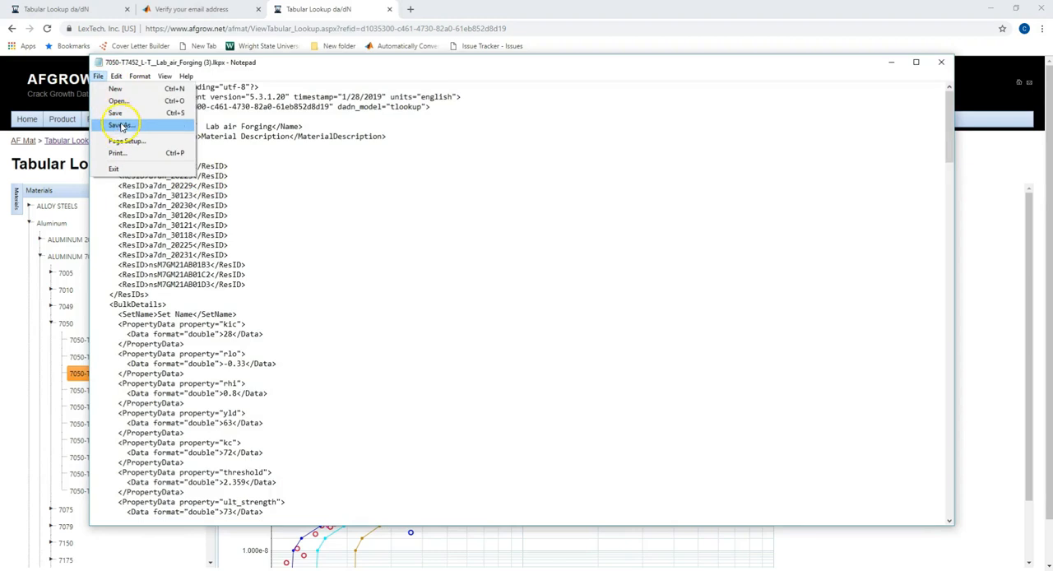
{"action": "left_click", "coordinate": [250, 204]}
{"action": "scroll", "coordinate": [149, 182], "scroll_direction": "down", "scroll_amount": 3}
{"action": "scroll", "coordinate": [149, 182], "scroll_direction": "up", "scroll_amount": 3}
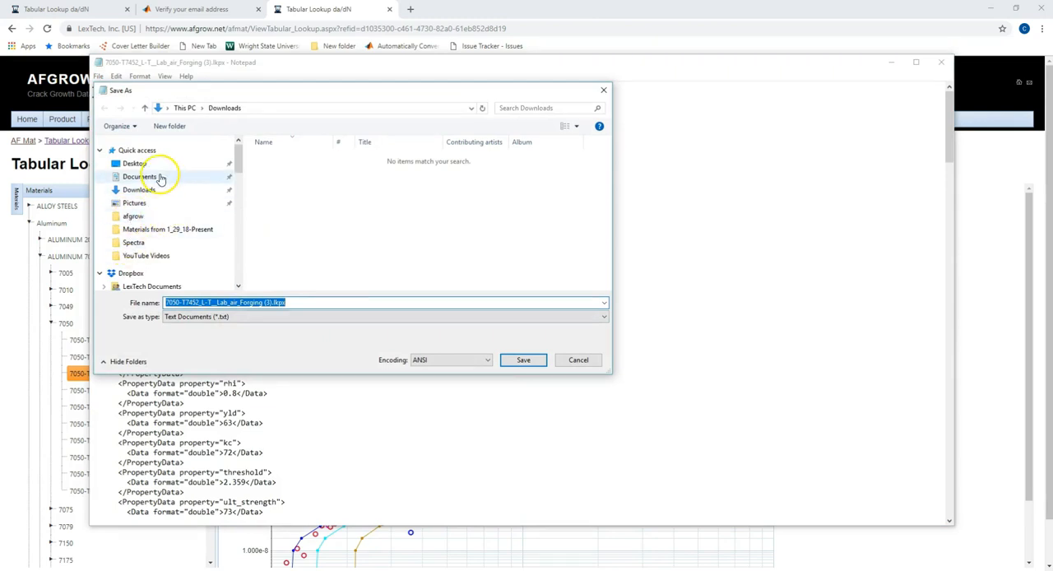
{"action": "left_click", "coordinate": [153, 163]}
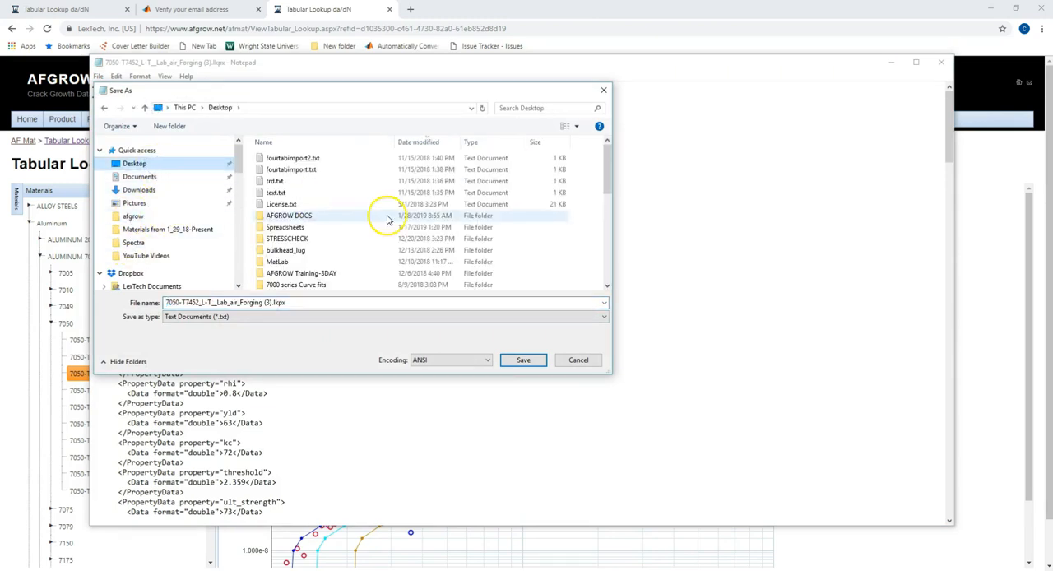
{"action": "double_click", "coordinate": [329, 215]}
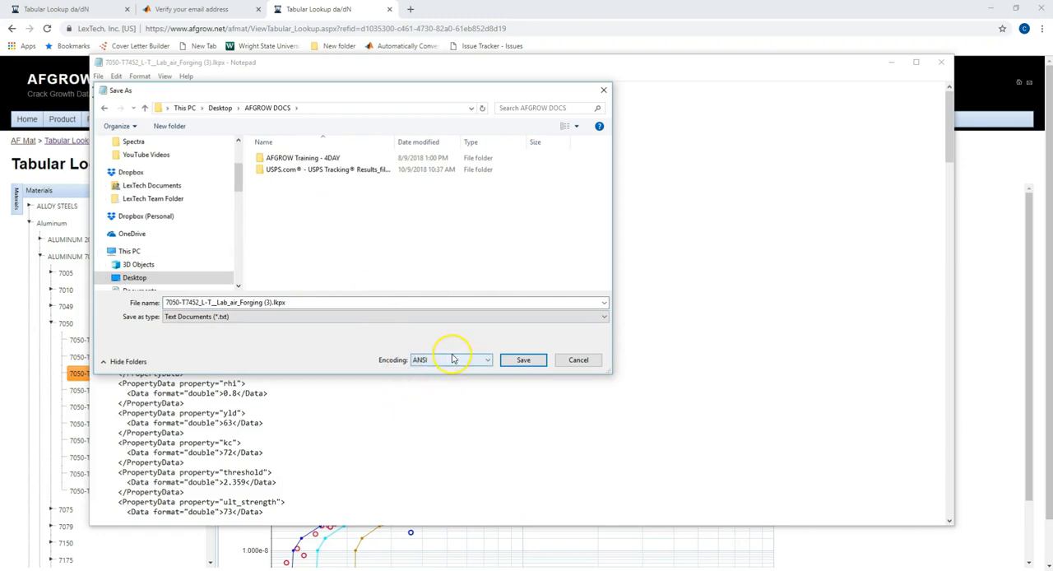
{"action": "left_click", "coordinate": [521, 358]}
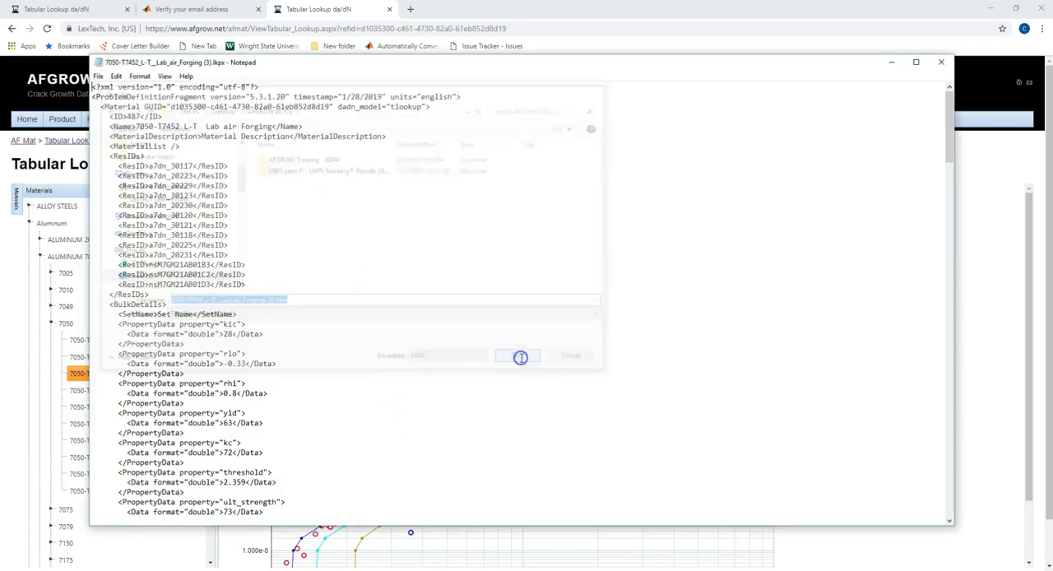
{"action": "left_click", "coordinate": [942, 62]}
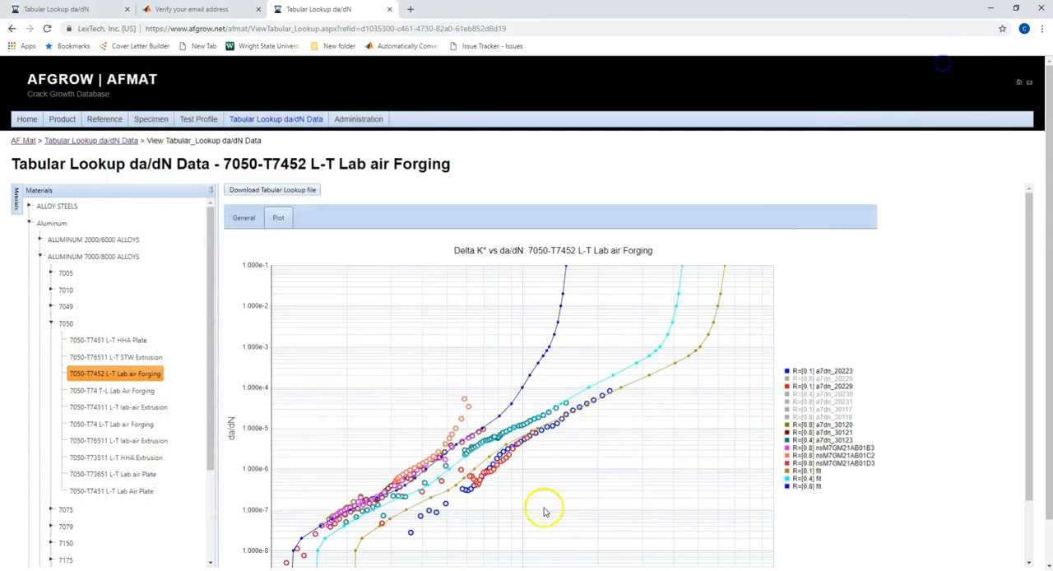
Step: Switch to AFGROW and open the Tabular Lookup material properties
{"action": "left_click", "coordinate": [607, 570]}
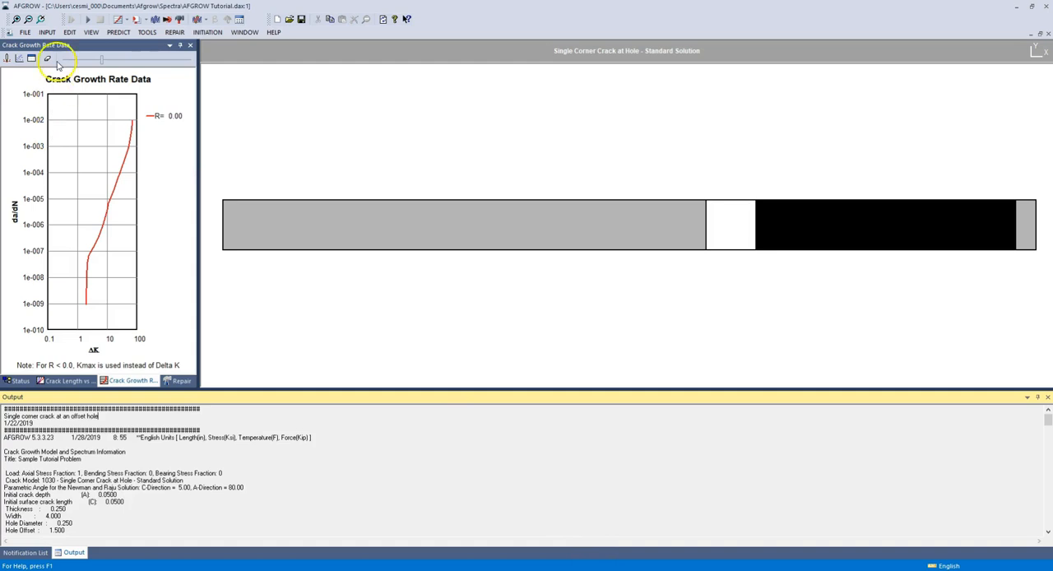
{"action": "left_click", "coordinate": [47, 32]}
{"action": "mouse_move", "coordinate": [65, 59]}
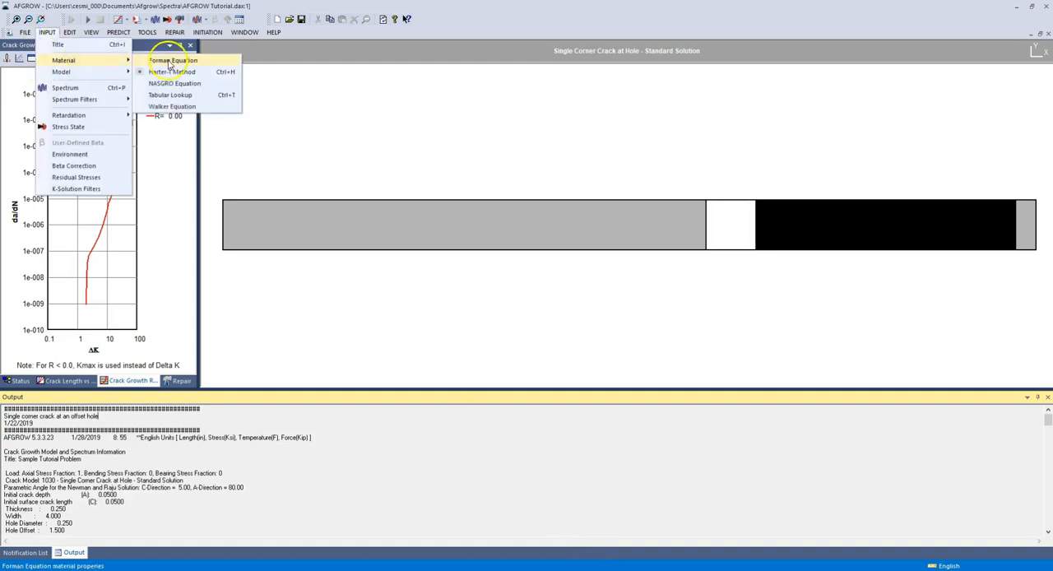
{"action": "left_click", "coordinate": [167, 97]}
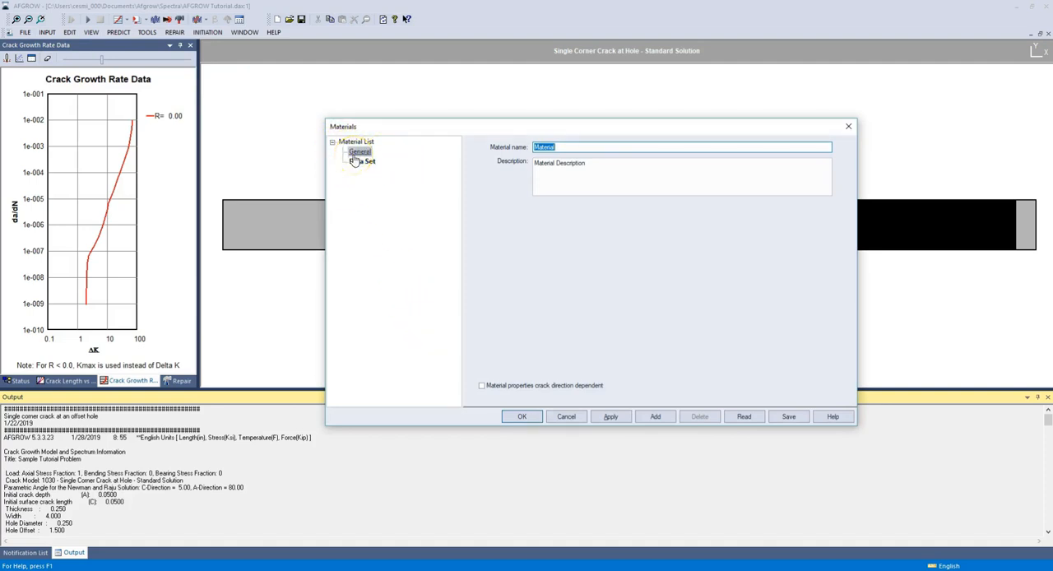
Step: Read 7050-T7452_L-T__Lab_air_Forging (3).lkpx from the Desktop's AFGROW DOCS folder as the material, using the Tabular Lookup Files (*.lkpx) file type
{"action": "left_click", "coordinate": [741, 418]}
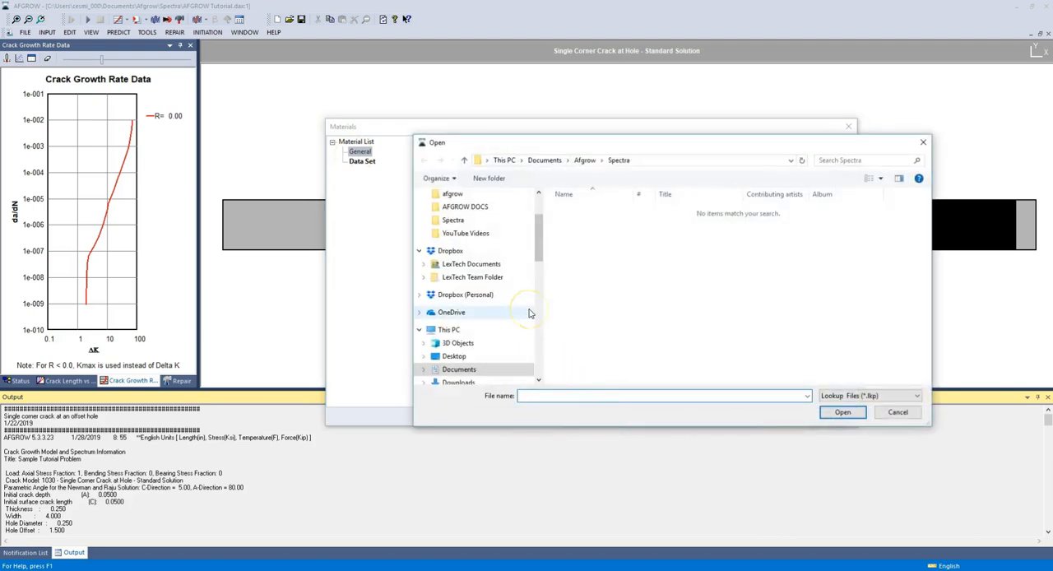
{"action": "scroll", "coordinate": [450, 264], "scroll_direction": "up", "scroll_amount": 1}
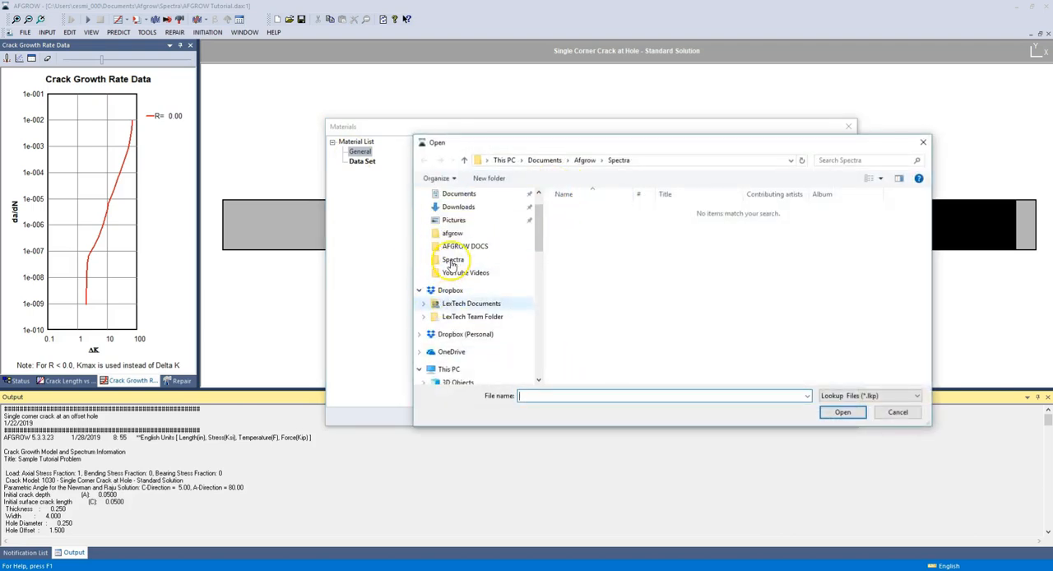
{"action": "scroll", "coordinate": [457, 216], "scroll_direction": "up", "scroll_amount": 1}
{"action": "left_click", "coordinate": [475, 216]}
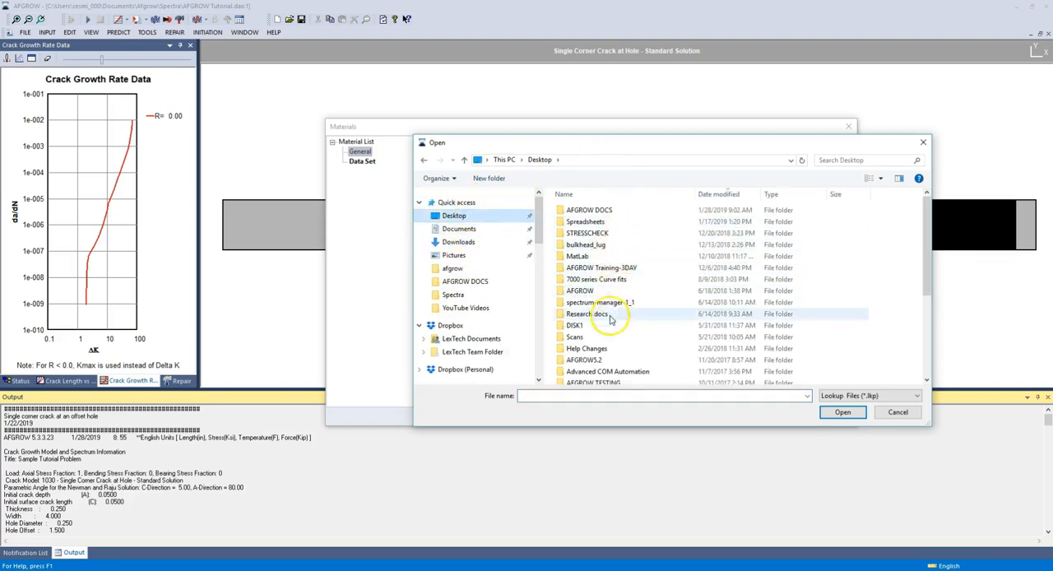
{"action": "left_click", "coordinate": [608, 209]}
{"action": "double_click", "coordinate": [608, 209]}
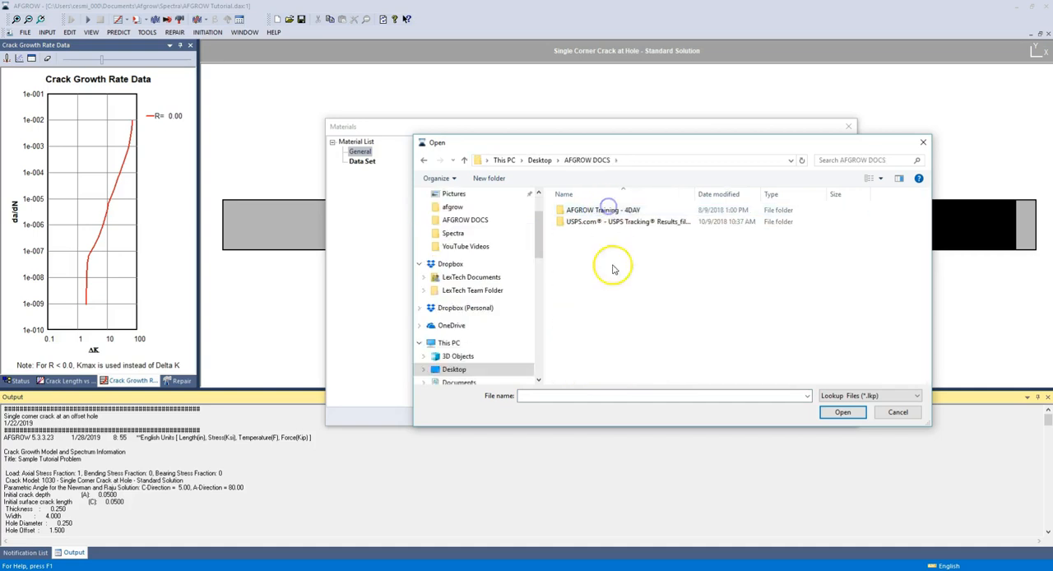
{"action": "left_click", "coordinate": [859, 395]}
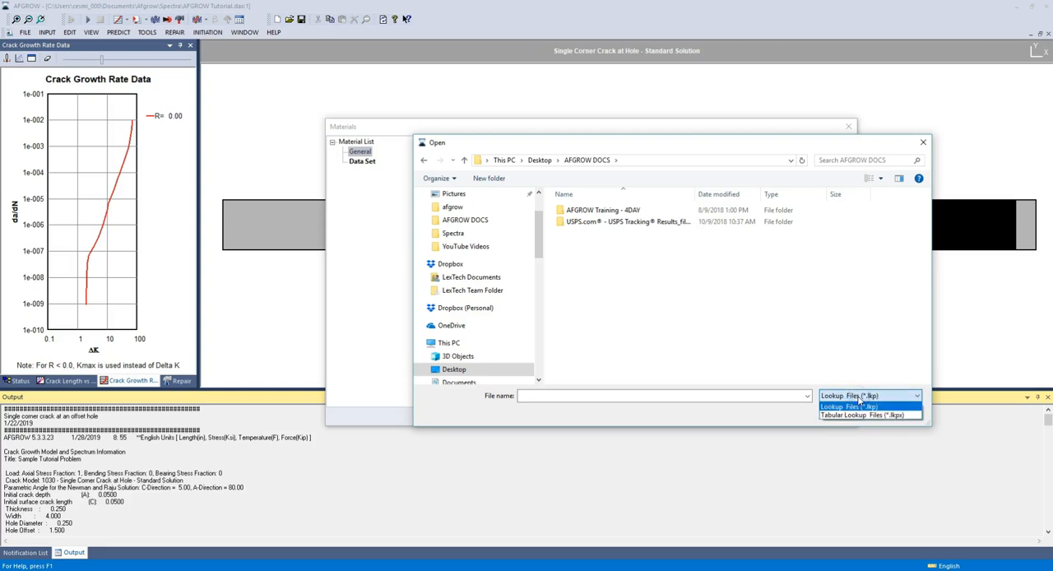
{"action": "left_click", "coordinate": [858, 414]}
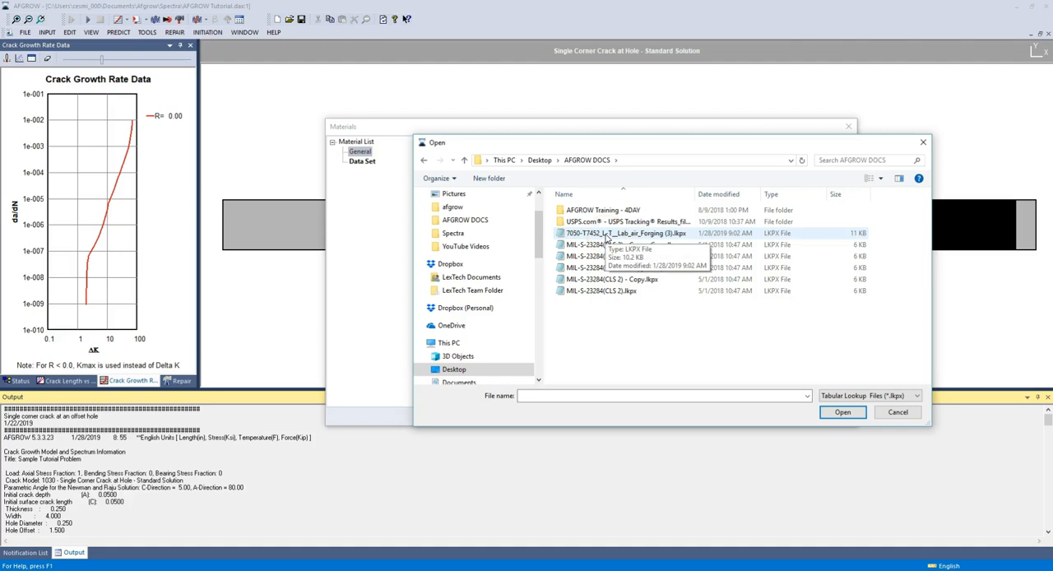
{"action": "double_click", "coordinate": [607, 237]}
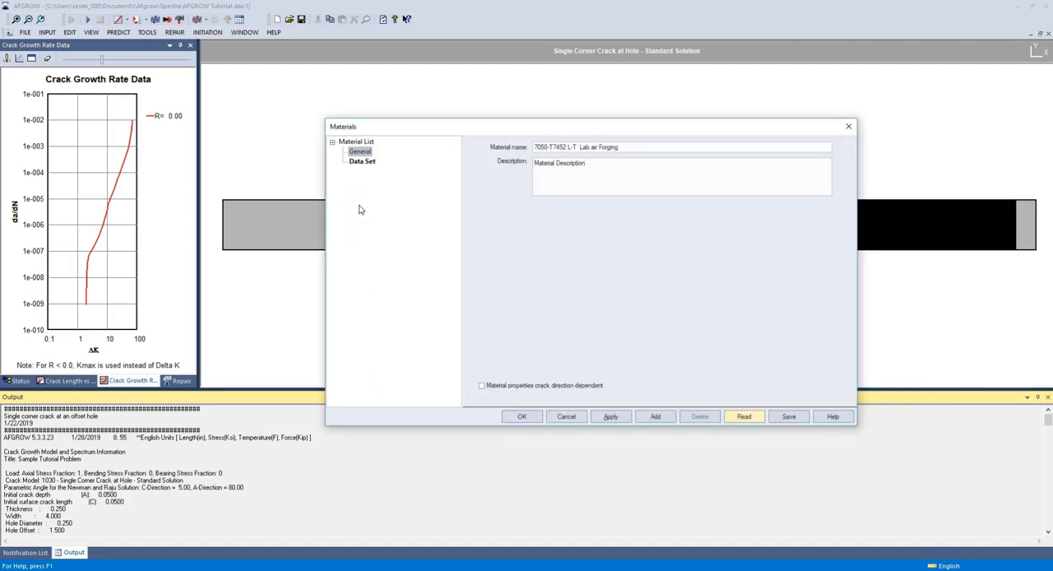
Step: Examine the imported material's data set across all R columns and down to the last da/dN row
{"action": "left_click", "coordinate": [362, 162]}
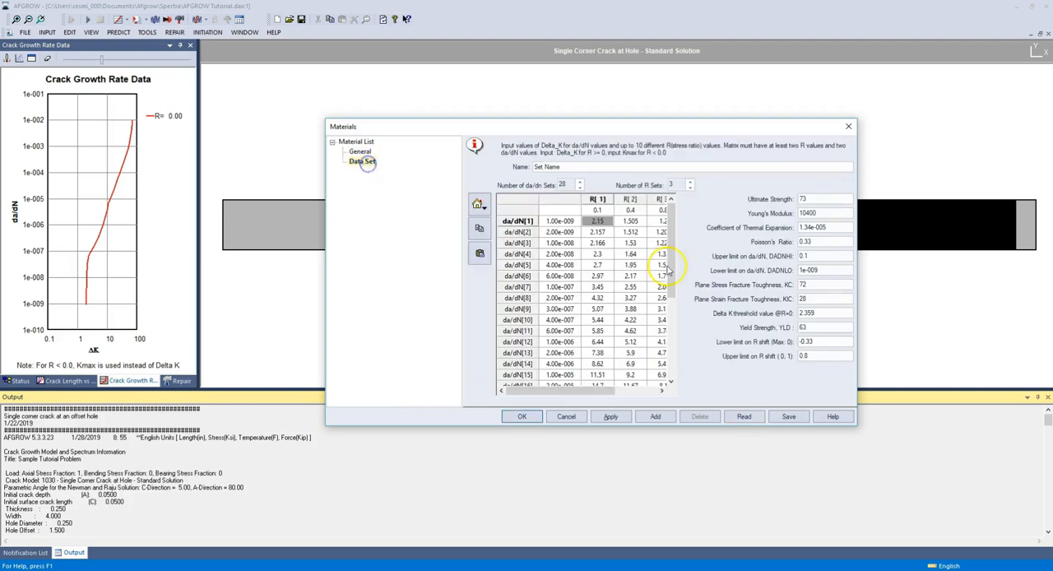
{"action": "left_click_drag", "start_coordinate": [560, 390], "coordinate": [610, 387]}
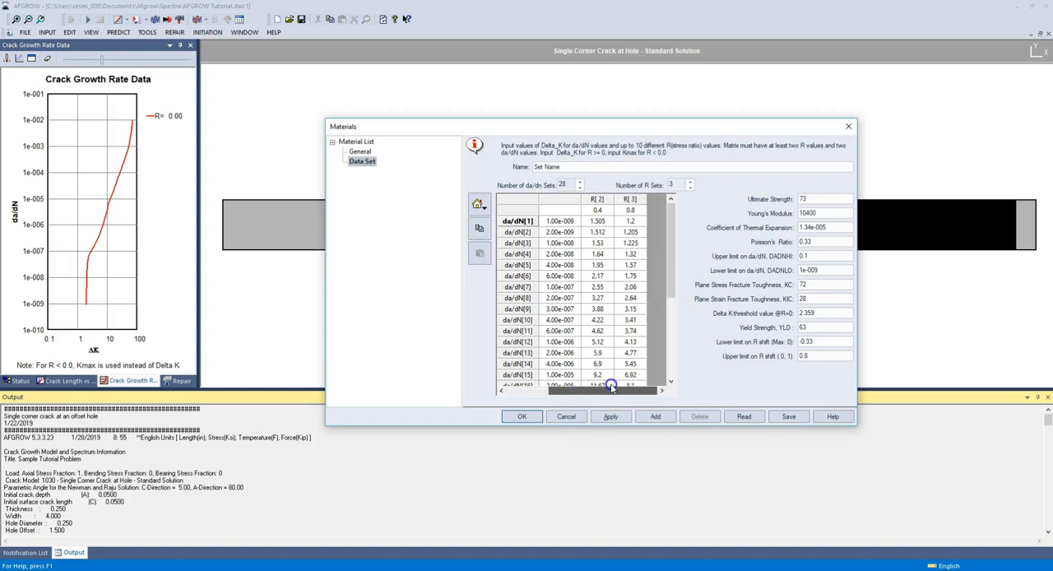
{"action": "left_click_drag", "start_coordinate": [671, 286], "coordinate": [671, 373]}
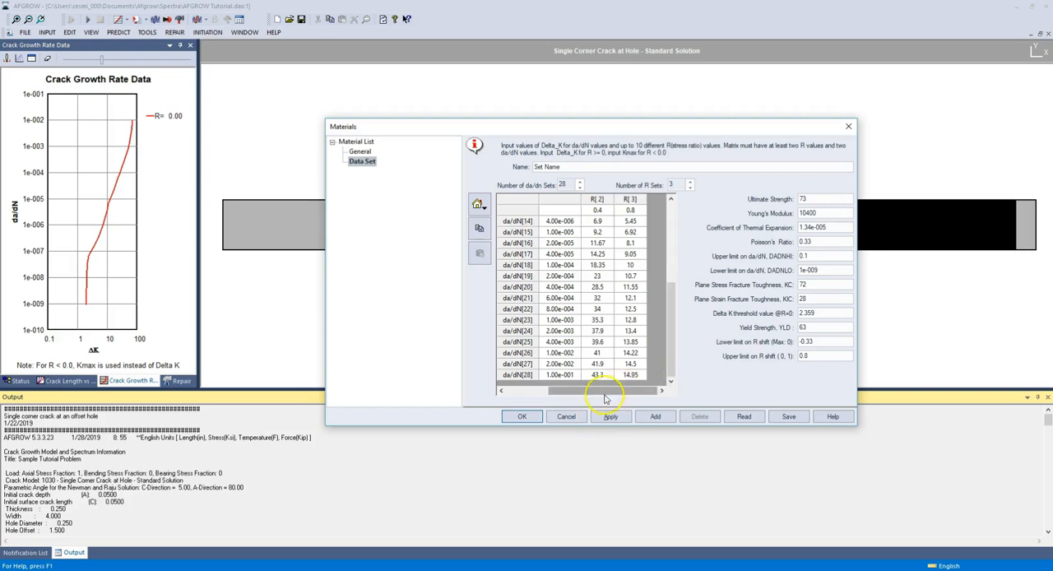
Step: Accept the imported tabular lookup material and shift the crack growth rate plot to R = 0.80
{"action": "left_click", "coordinate": [523, 420]}
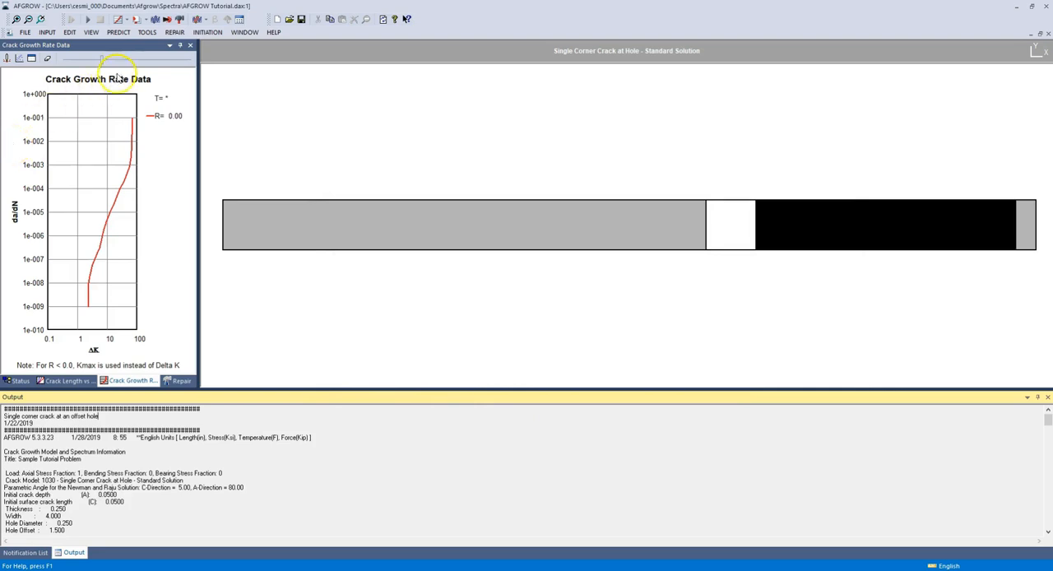
{"action": "left_click_drag", "start_coordinate": [105, 65], "coordinate": [190, 61]}
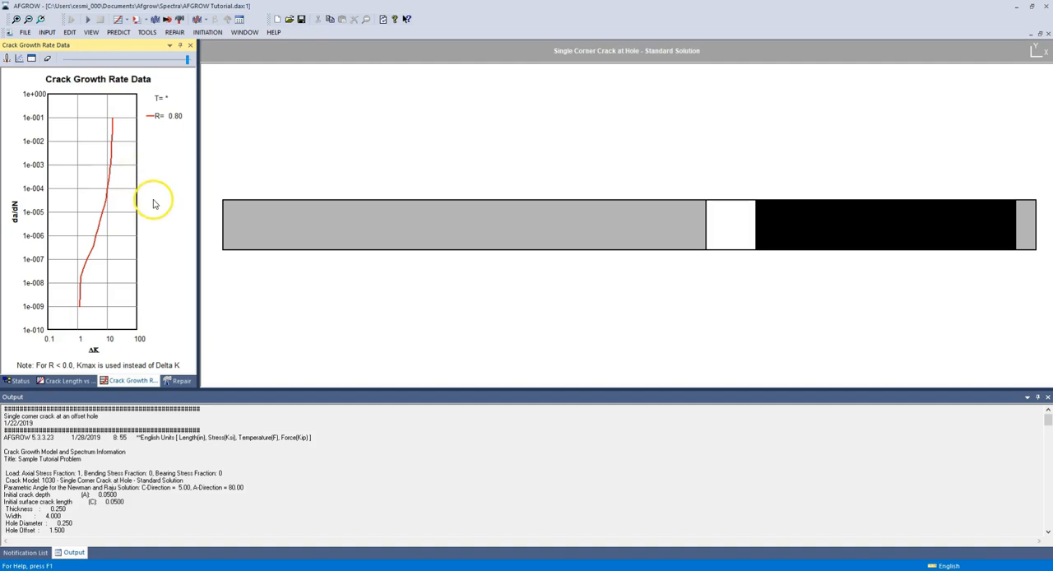
Step: Run the crack growth prediction, overwriting the existing tutorial_out.out output file and tutorialplot.pl2 plot file, and review the output listing
{"action": "left_click", "coordinate": [88, 18]}
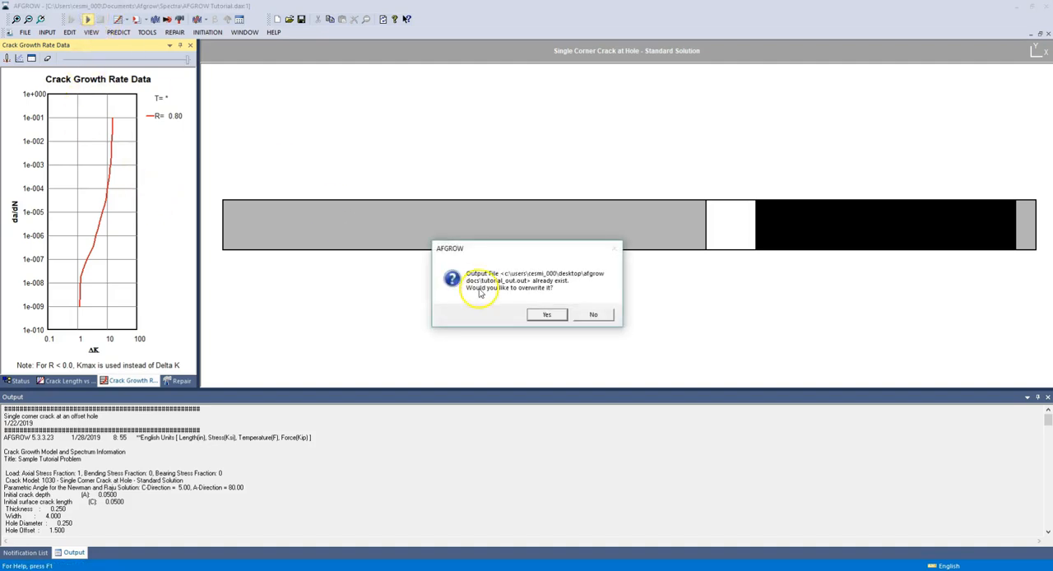
{"action": "left_click", "coordinate": [539, 317]}
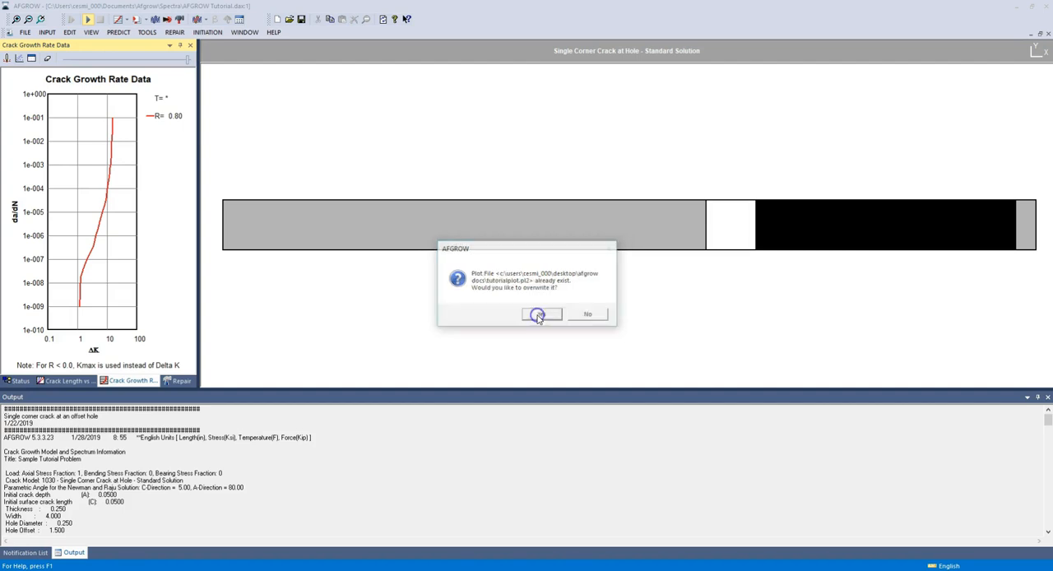
{"action": "left_click", "coordinate": [540, 316]}
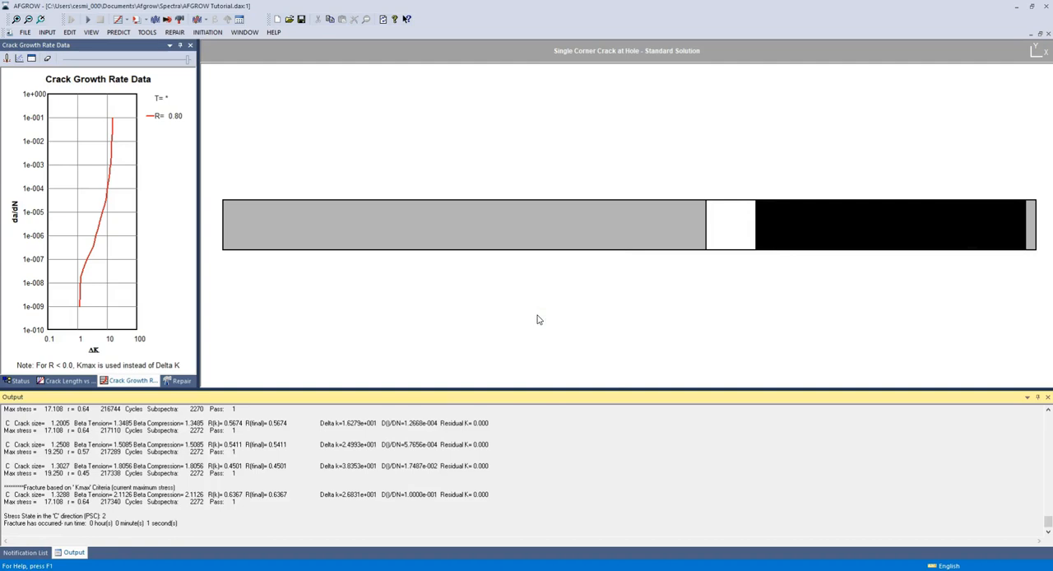
{"action": "scroll", "coordinate": [358, 447], "scroll_direction": "up", "scroll_amount": 9}
{"action": "scroll", "coordinate": [360, 448], "scroll_direction": "down", "scroll_amount": 9}
{"action": "left_click_drag", "start_coordinate": [458, 389], "coordinate": [461, 321]}
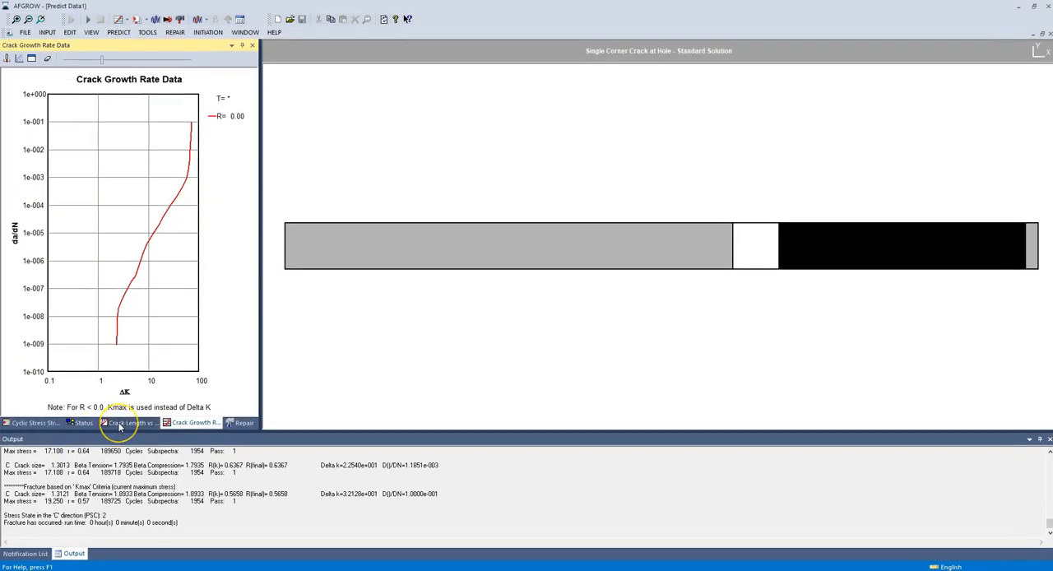
Step: Display the Crack Length vs. Cycles plot and open its chart properties, moving the dialog closer to the plot
{"action": "left_click", "coordinate": [120, 423]}
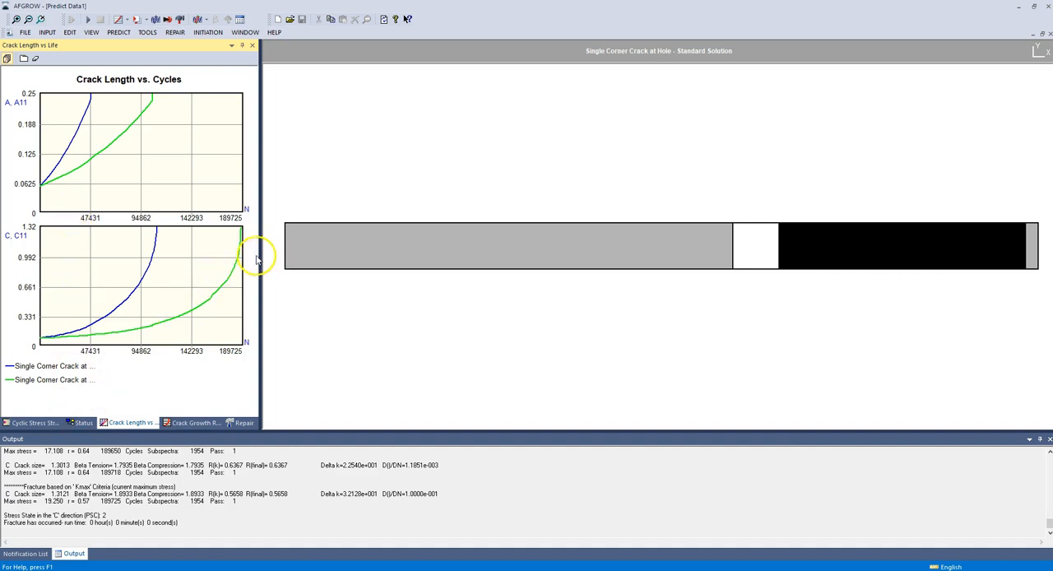
{"action": "right_click", "coordinate": [113, 380]}
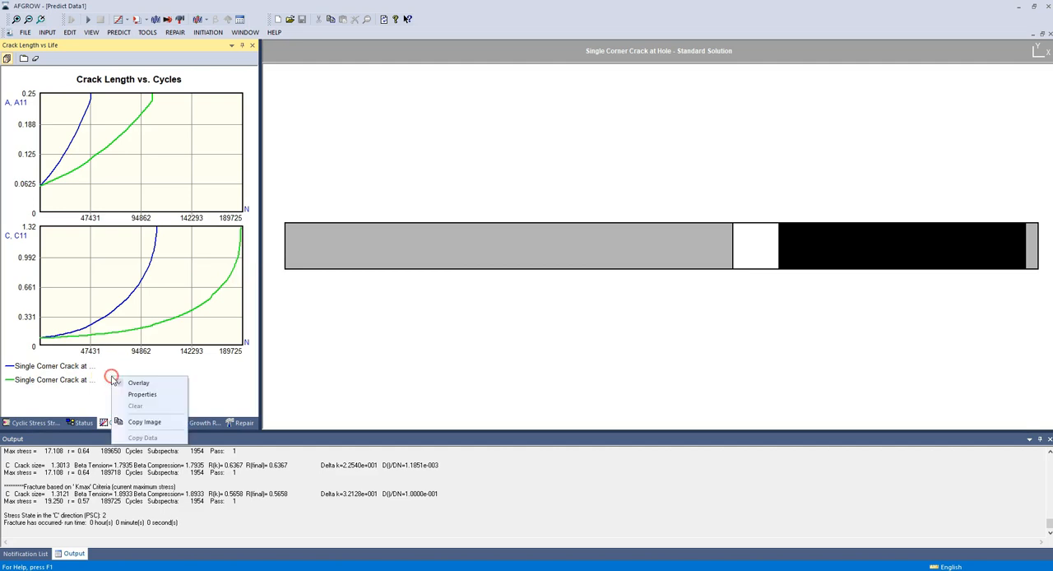
{"action": "left_click", "coordinate": [149, 395]}
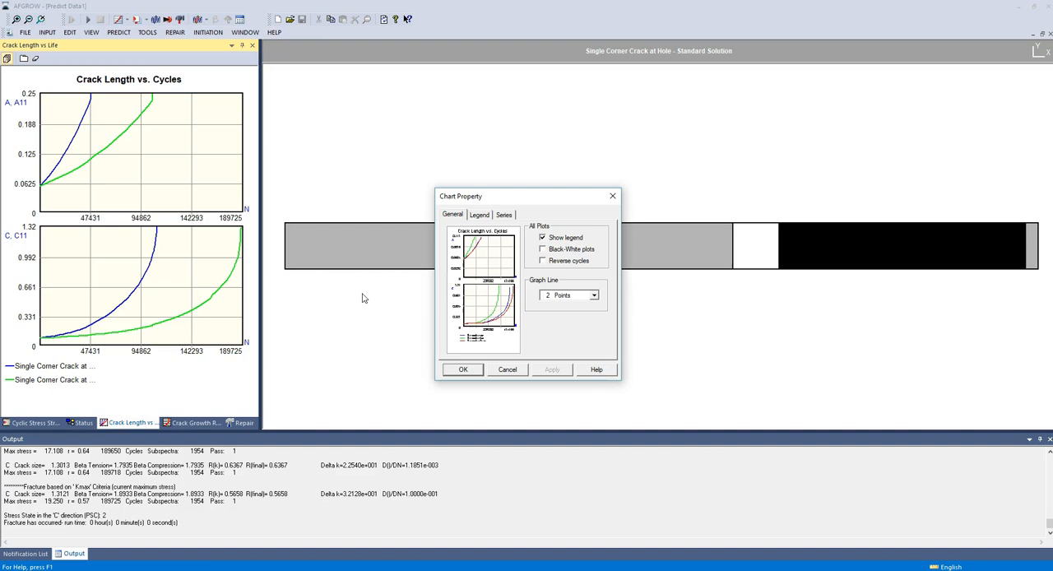
{"action": "left_click", "coordinate": [500, 197]}
{"action": "left_click_drag", "start_coordinate": [500, 197], "coordinate": [402, 197]}
Step: Rename the first curve's legend entry as "Single Corner Crack at Hole -Run 1" in the chart properties
{"action": "left_click", "coordinate": [383, 214]}
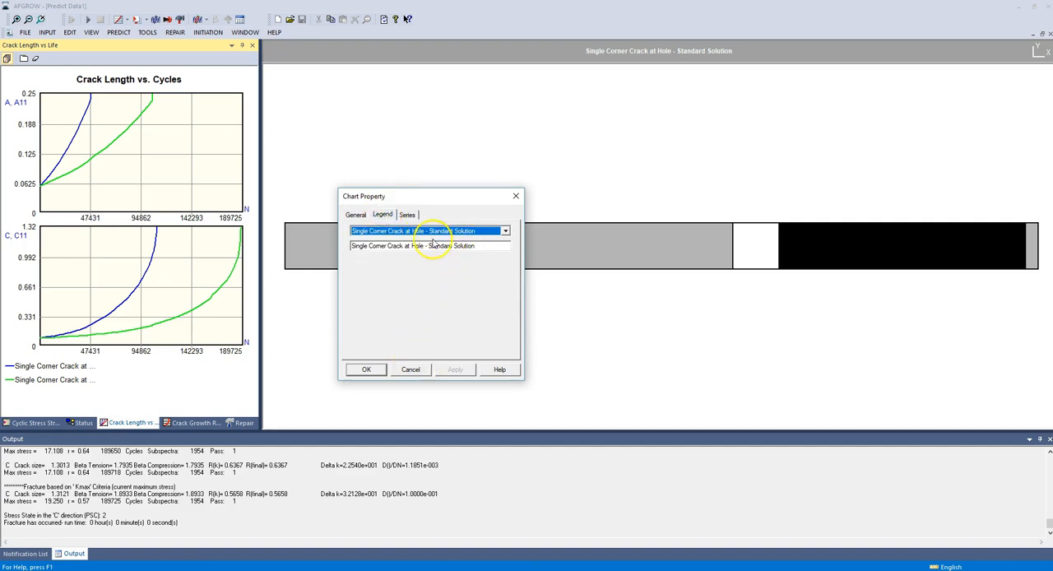
{"action": "left_click", "coordinate": [505, 230]}
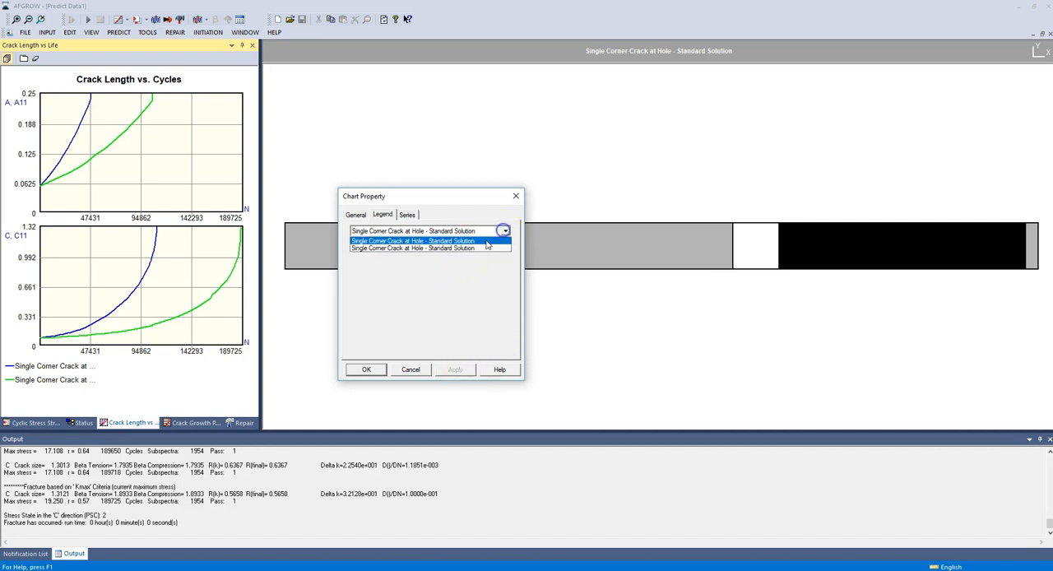
{"action": "left_click", "coordinate": [418, 240]}
{"action": "left_click_drag", "start_coordinate": [497, 246], "coordinate": [429, 247]}
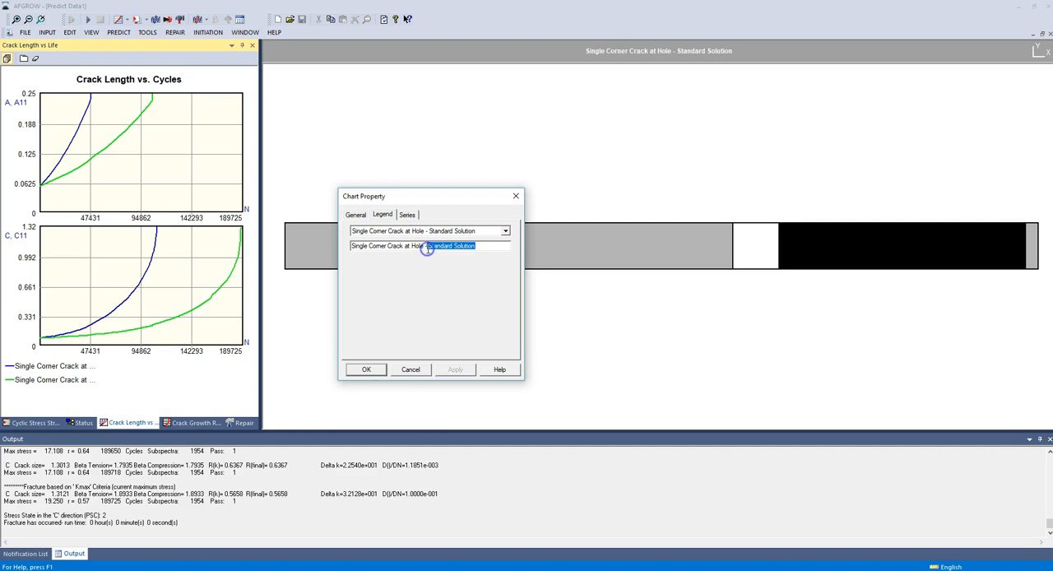
{"action": "type", "text": "Run 1"}
{"action": "left_click", "coordinate": [367, 370]}
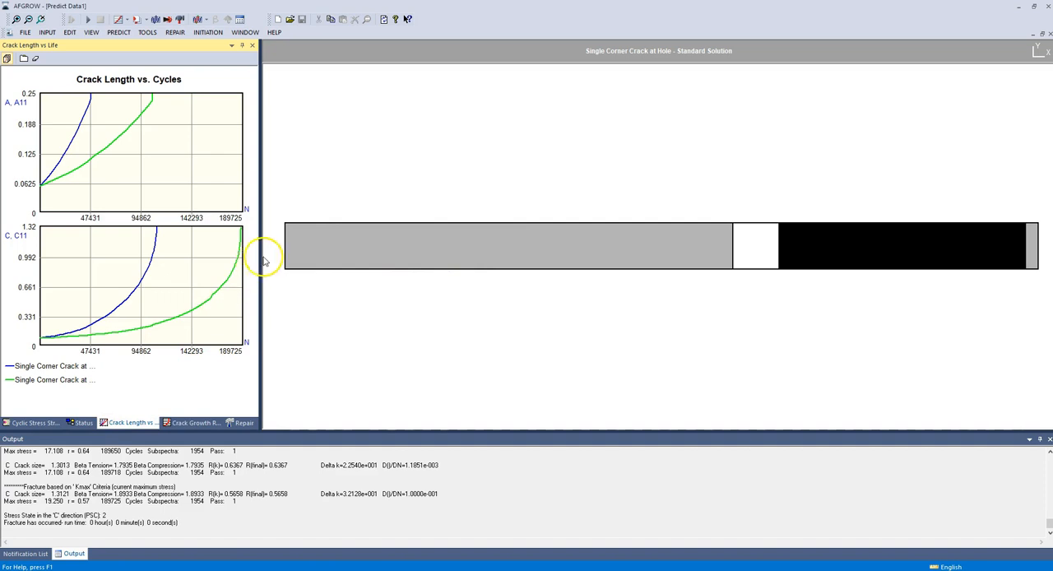
Step: Widen the crack length plot pane to show longer legend labels and select the green curve's legend entry
{"action": "left_click_drag", "start_coordinate": [262, 252], "coordinate": [347, 252]}
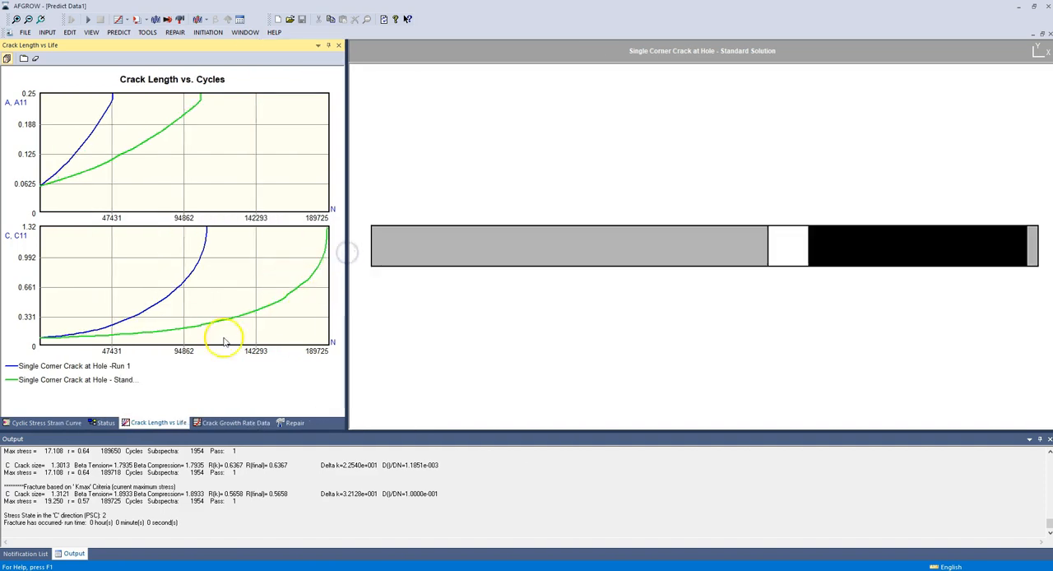
{"action": "left_click", "coordinate": [46, 381]}
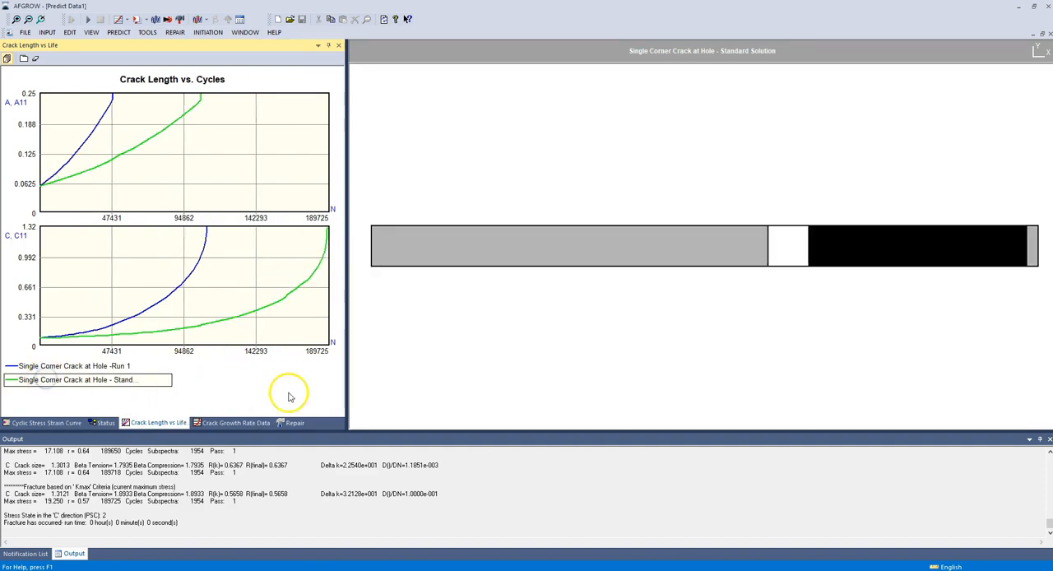